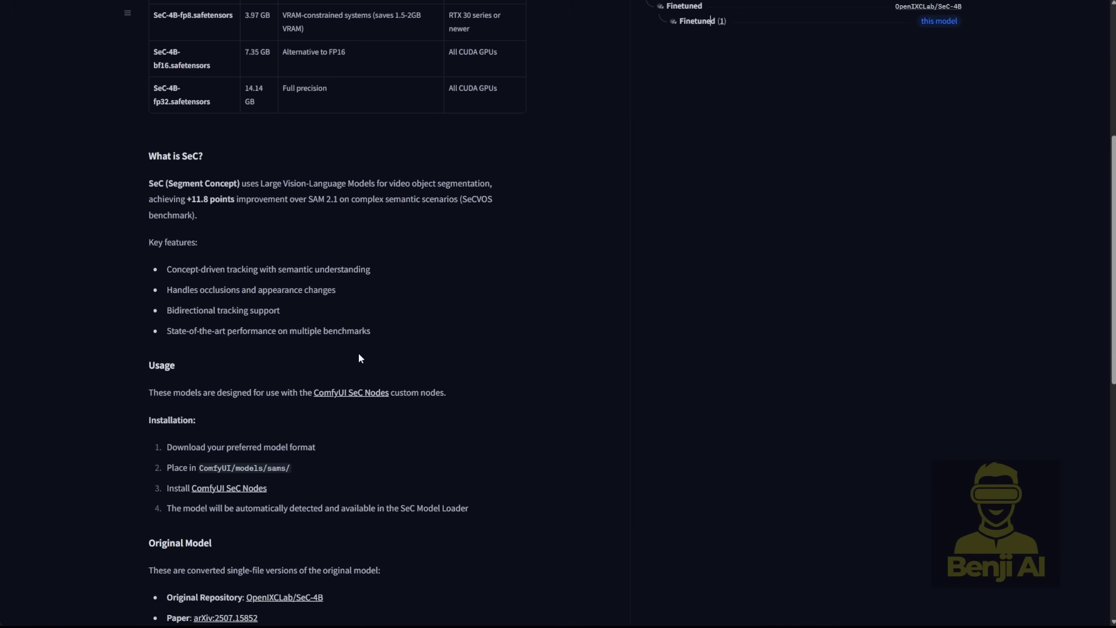
Follow the OpenIXCLab/SeC-4B link and skim the SeC paper, highlighting 'Concept Construction' in its title
scroll(358, 354, down, 3)
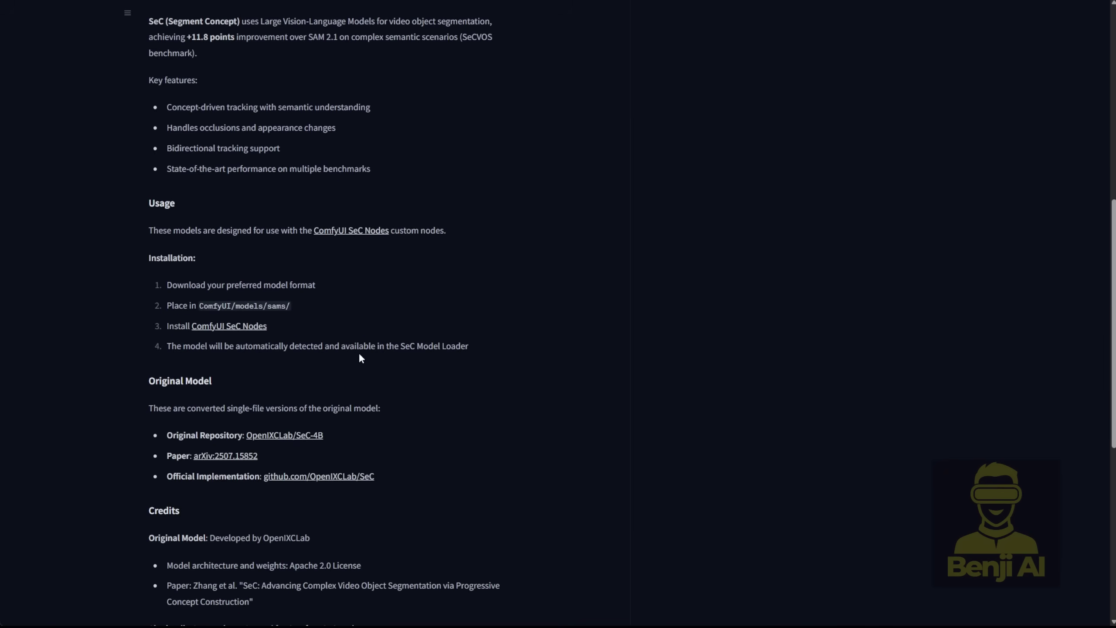
click(302, 437)
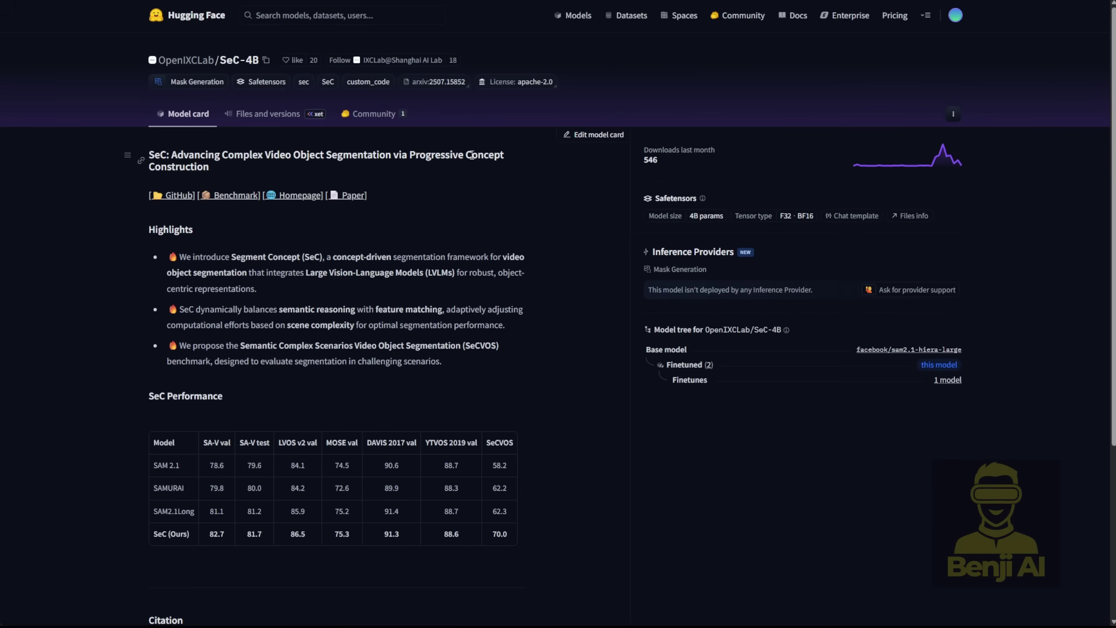
drag(465, 152, 490, 172)
click(432, 197)
scroll(432, 194, down, 3)
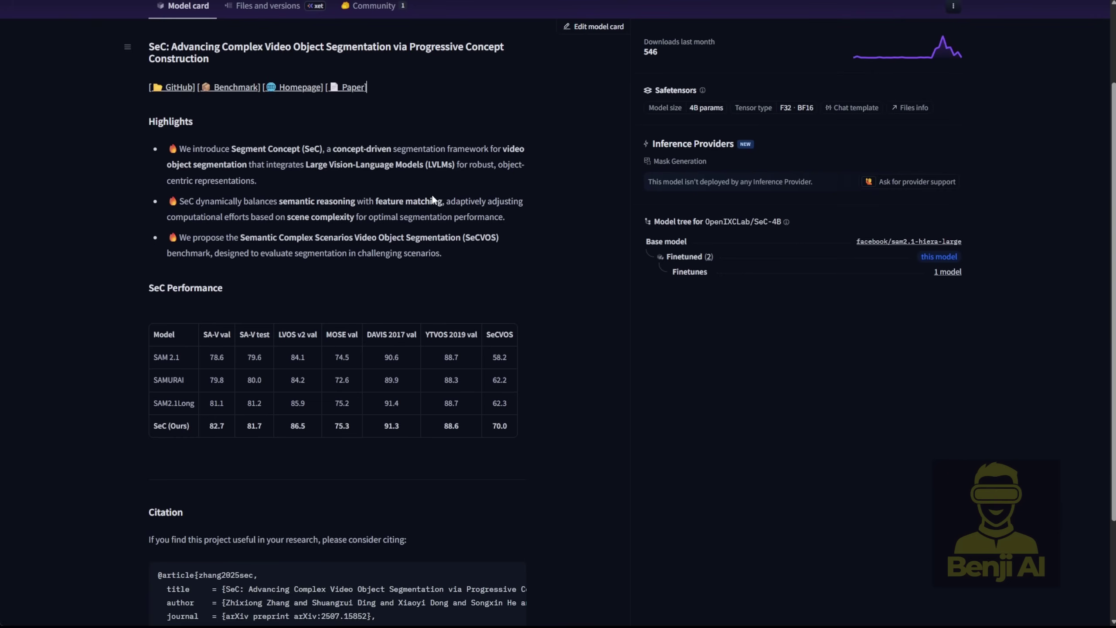
scroll(433, 195, down, 3)
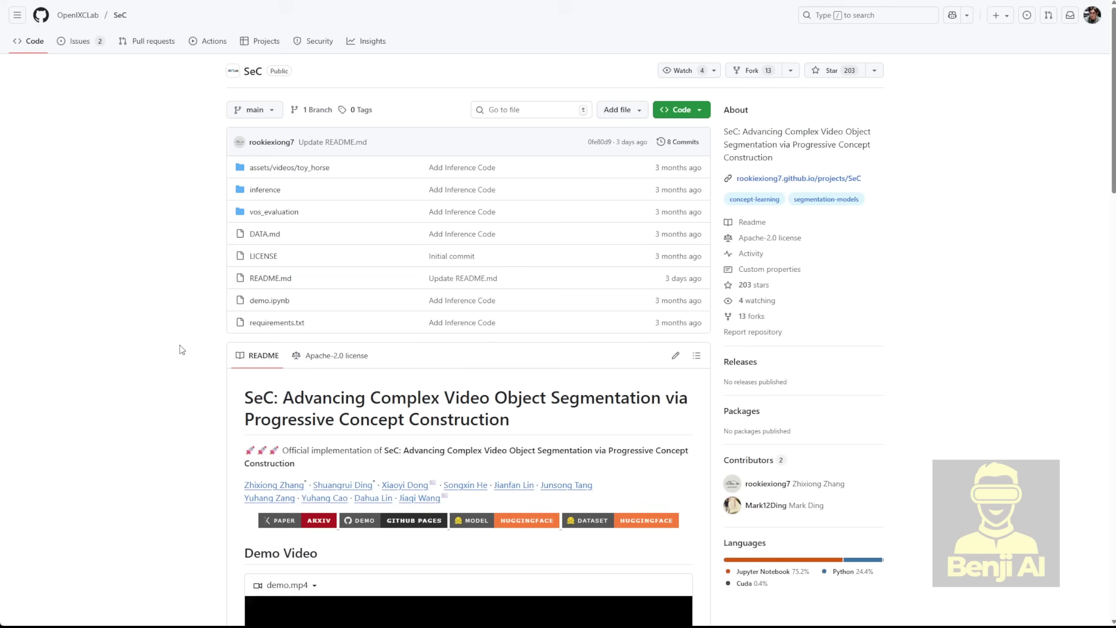
Scroll through the OpenIXCLab/SeC README toward the Comfyui-SecNodes repository link
scroll(182, 349, down, 10)
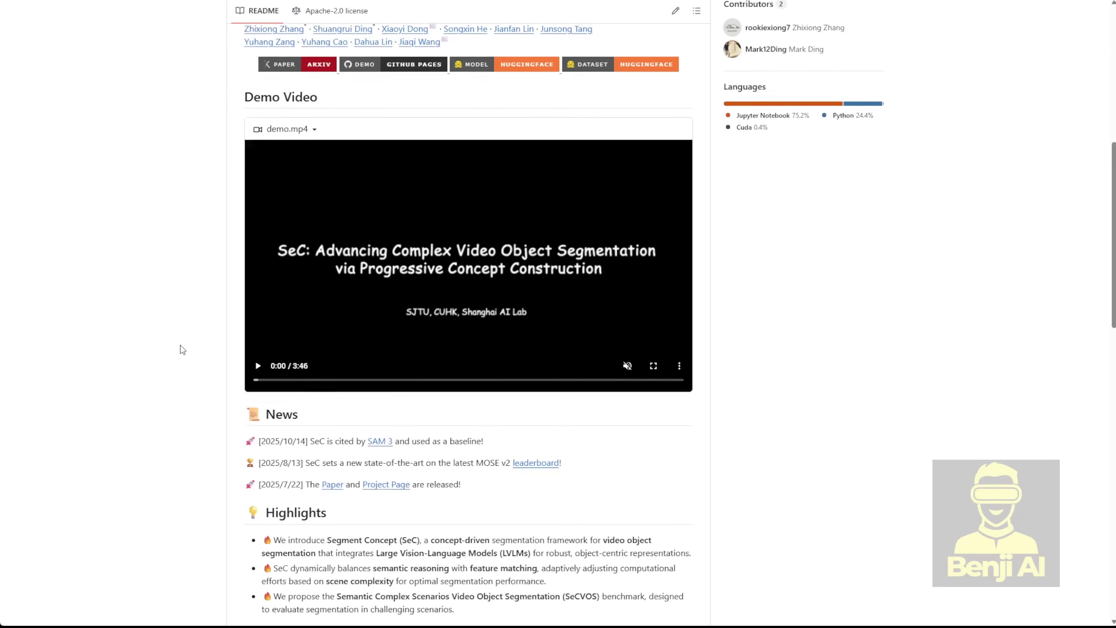
scroll(182, 350, down, 1)
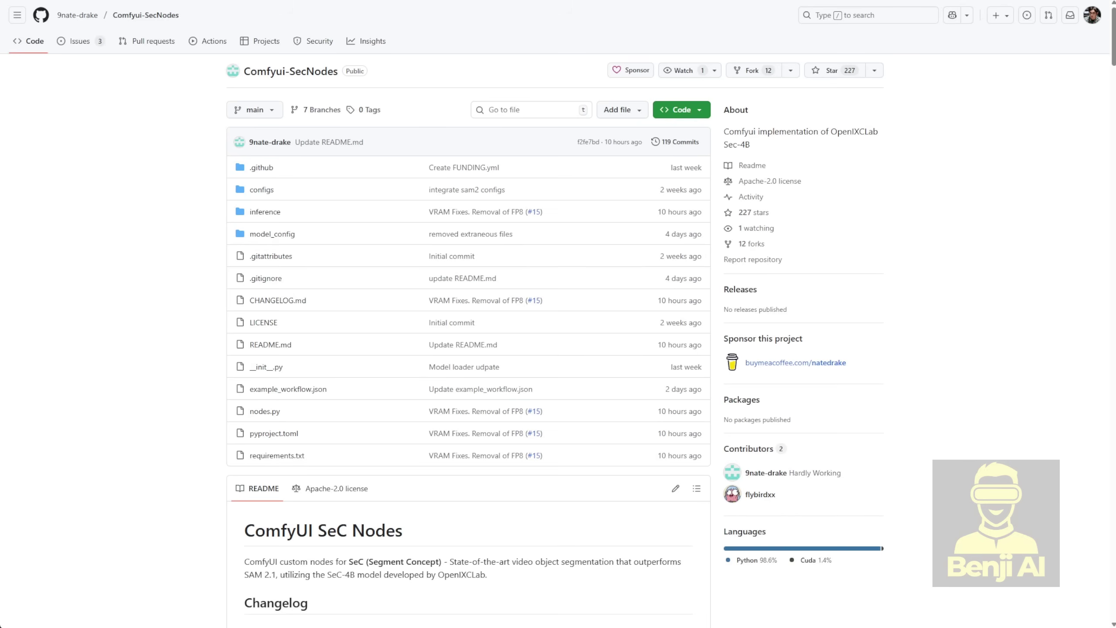
Scroll to the Installation section and select the word 'SecNodes' in the Option 1 steps
scroll(460, 455, down, 20)
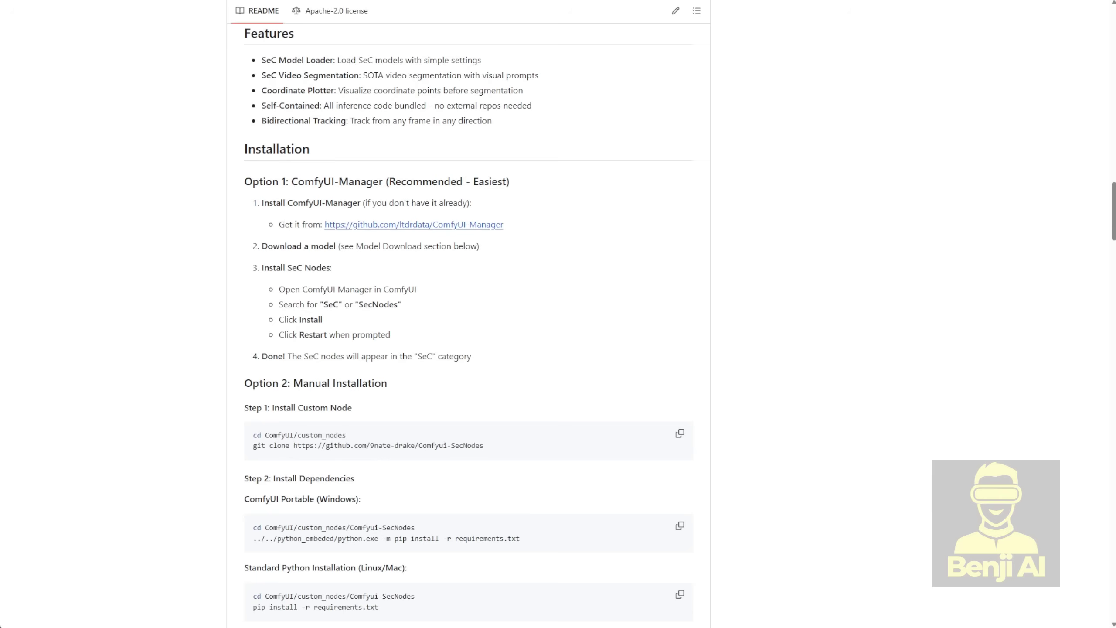
double_click(378, 304)
key(ctrl+c)
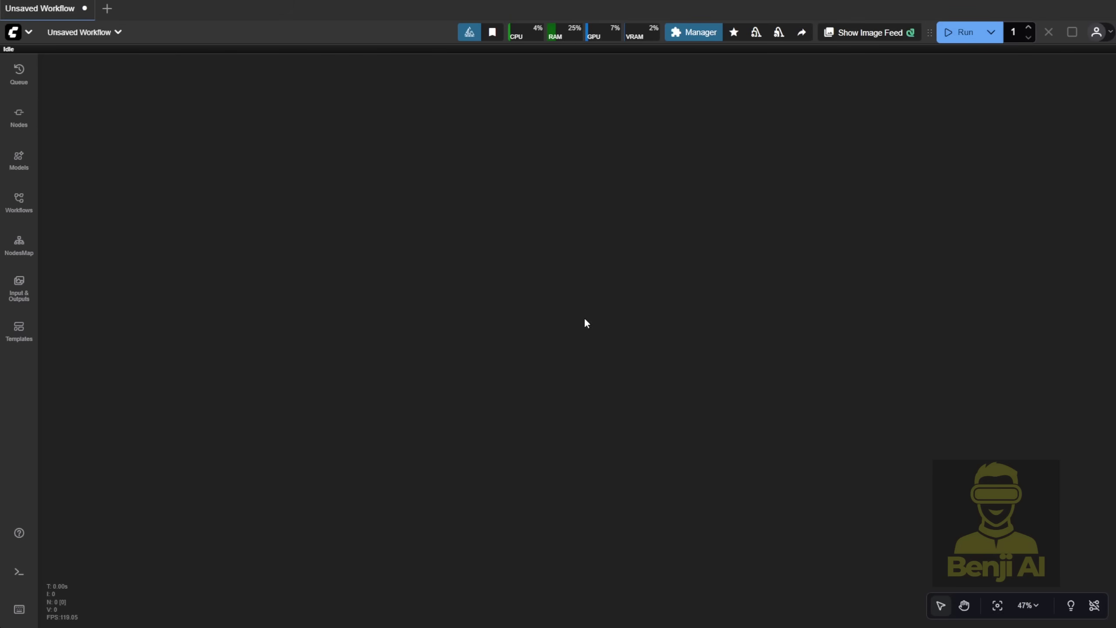
Filter the Custom Nodes Manager catalogue by 'SecNodes' to show the installed Comfyui-SecNodes pack
click(693, 32)
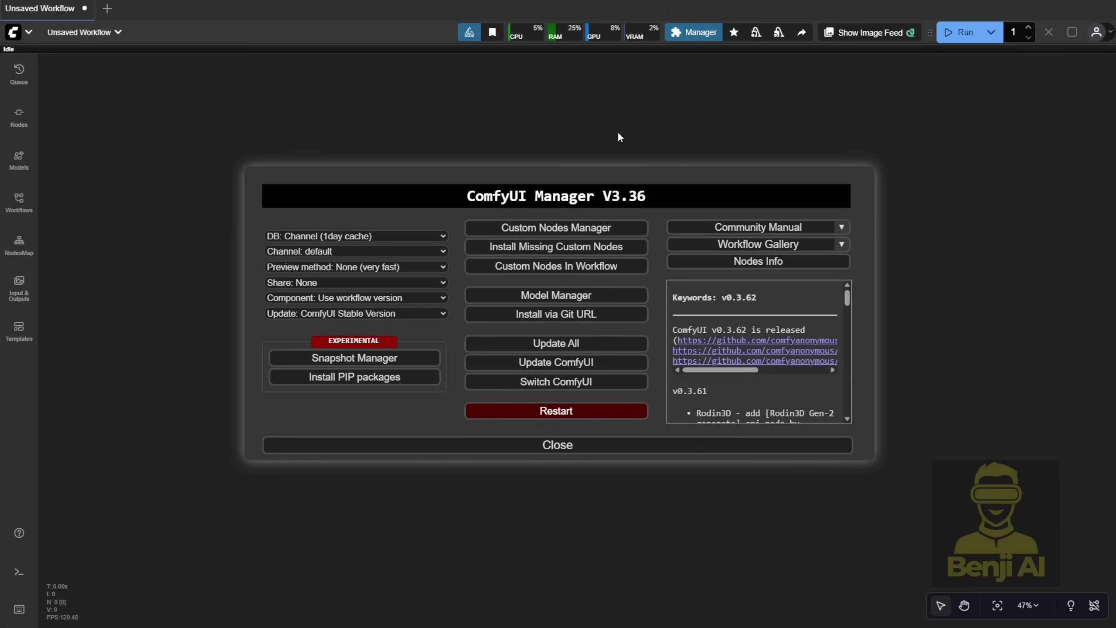
click(535, 236)
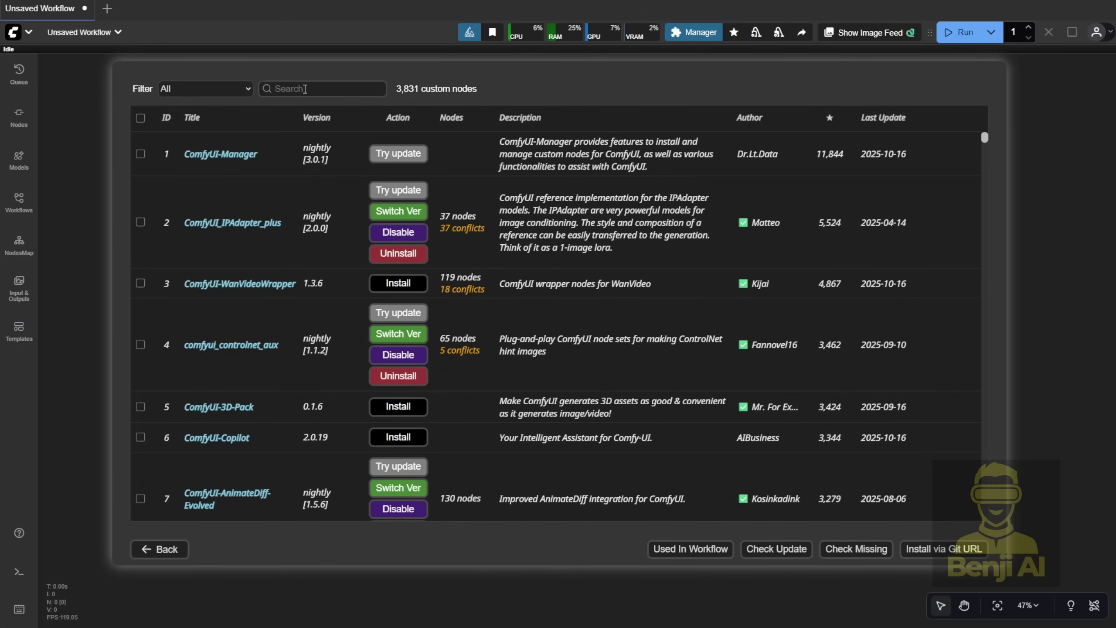
click(303, 89)
key(ctrl+v)
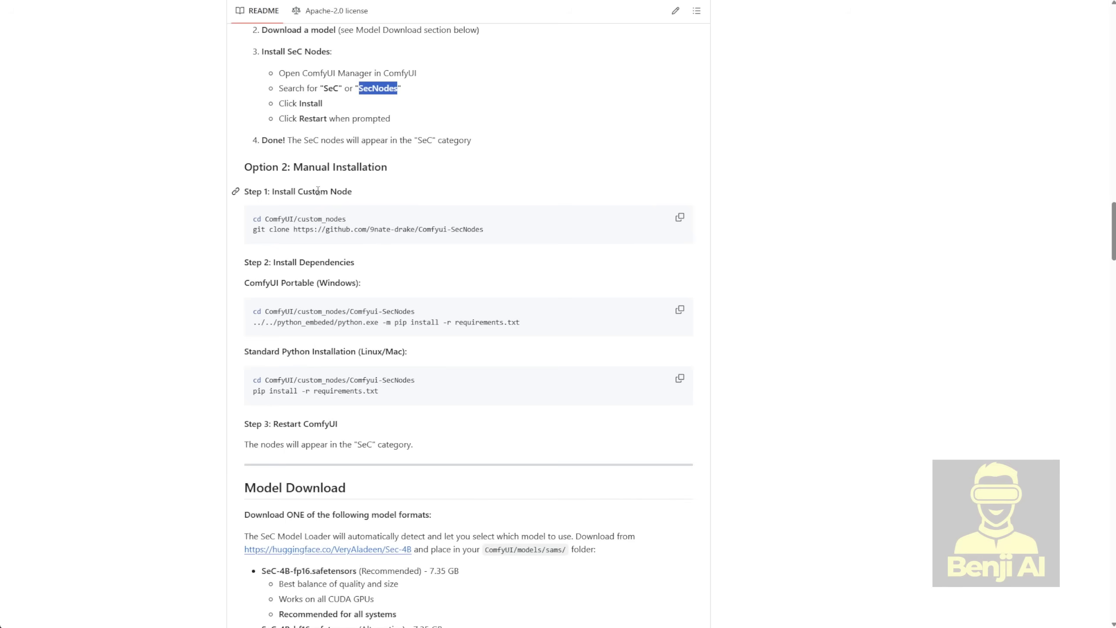
Scroll to Model Download and highlight the SeC-4B fp16, bf16 and fp32 file list
scroll(317, 188, down, 5)
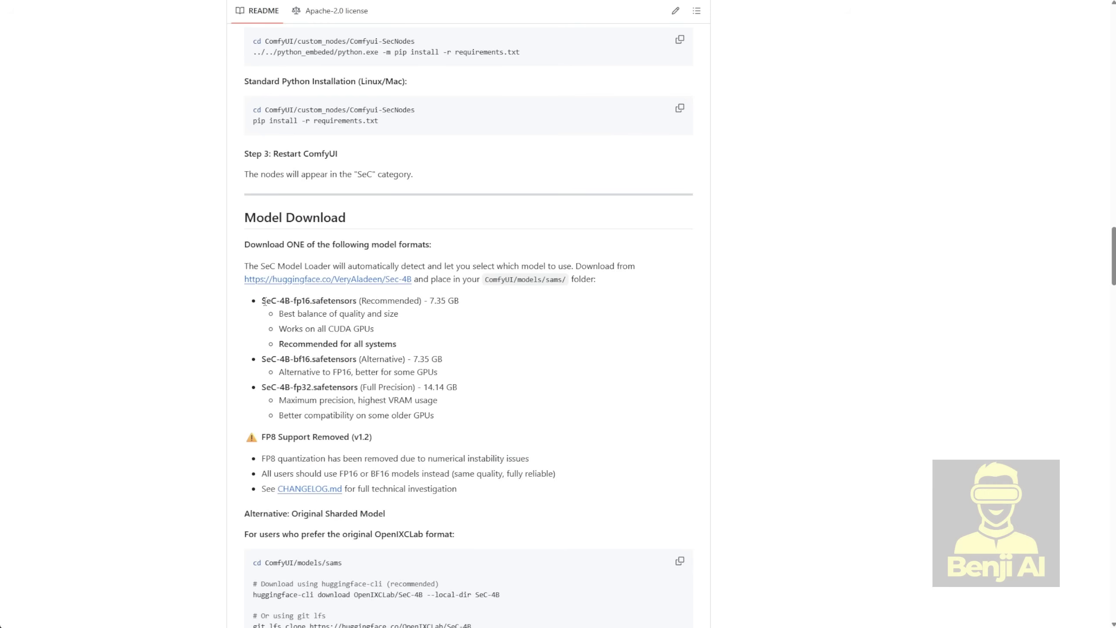
drag(264, 300, 396, 415)
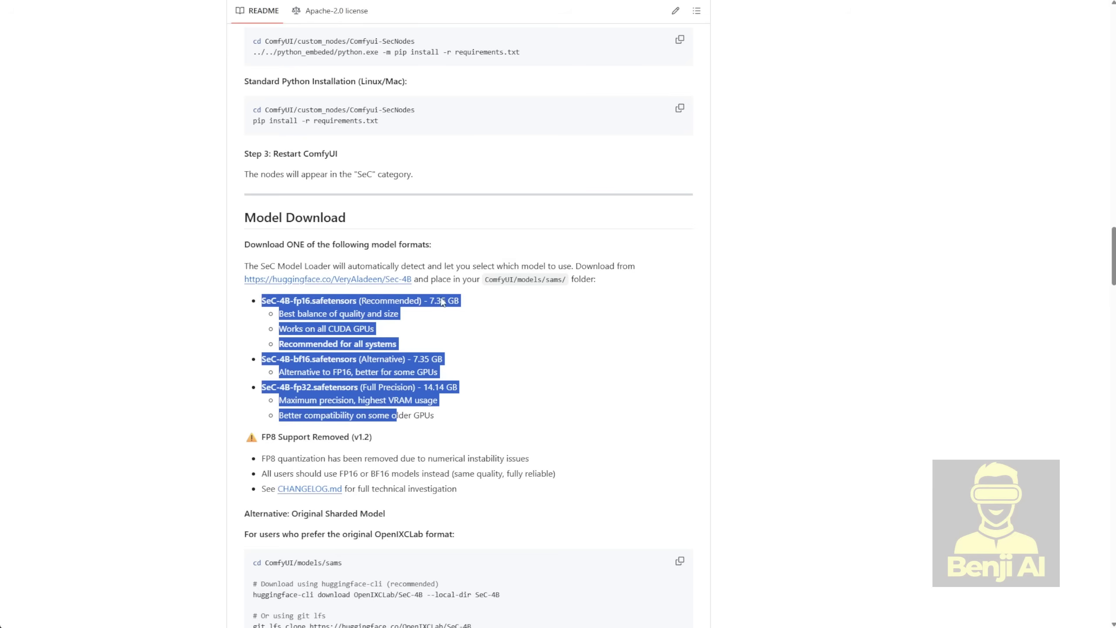
click(390, 331)
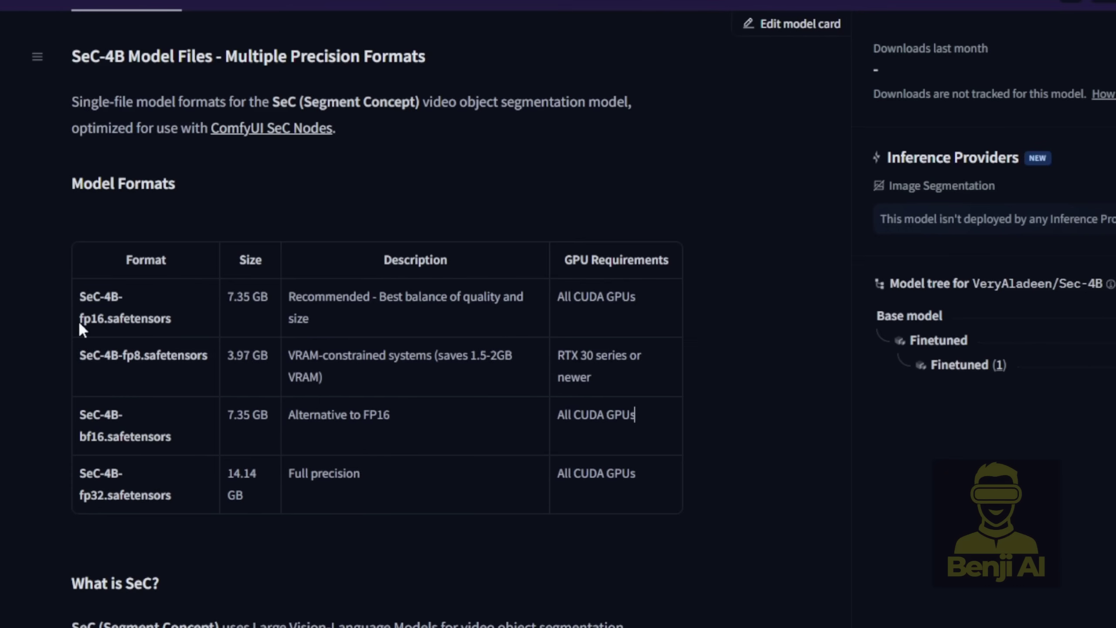
Highlight the fp8 and bf16 entries in the Sec-4B Model Formats table to compare them
drag(78, 320, 156, 355)
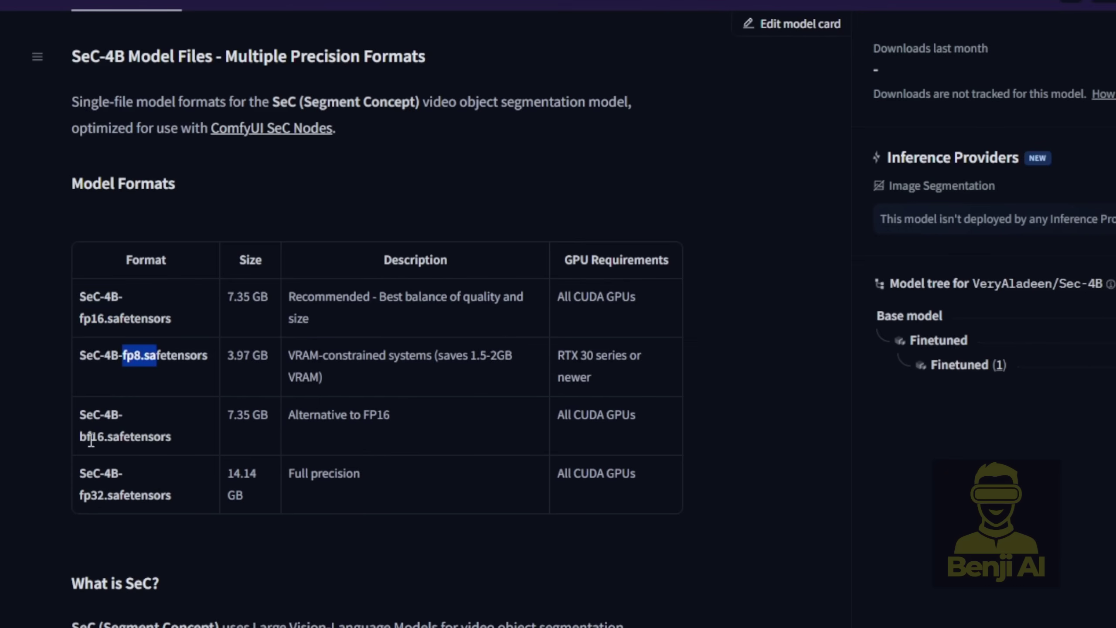
drag(90, 439, 102, 438)
click(84, 496)
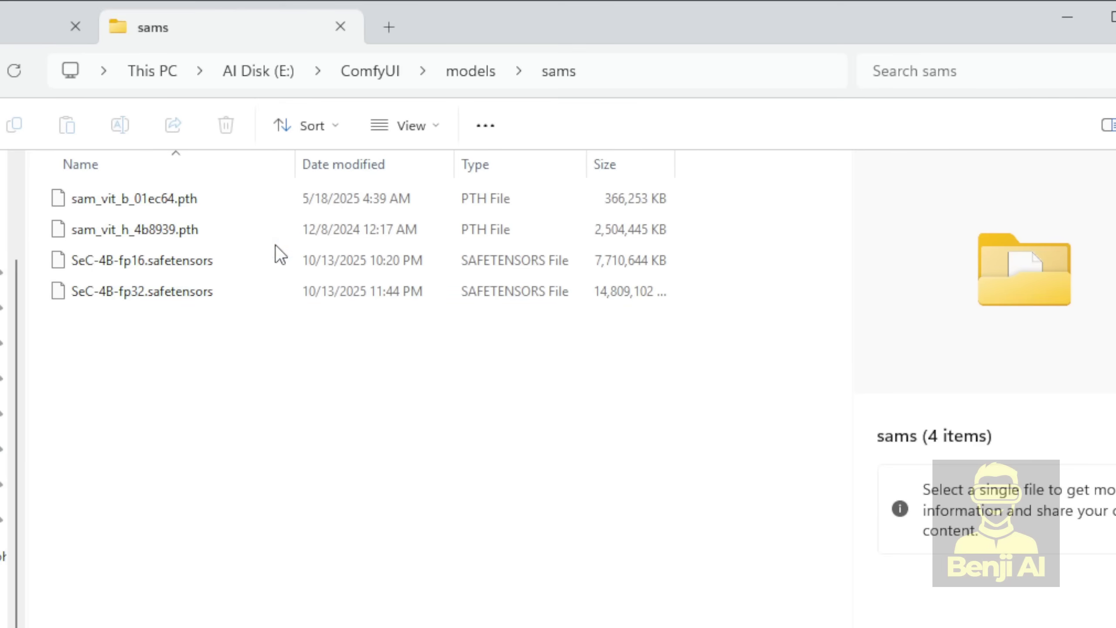
click(279, 198)
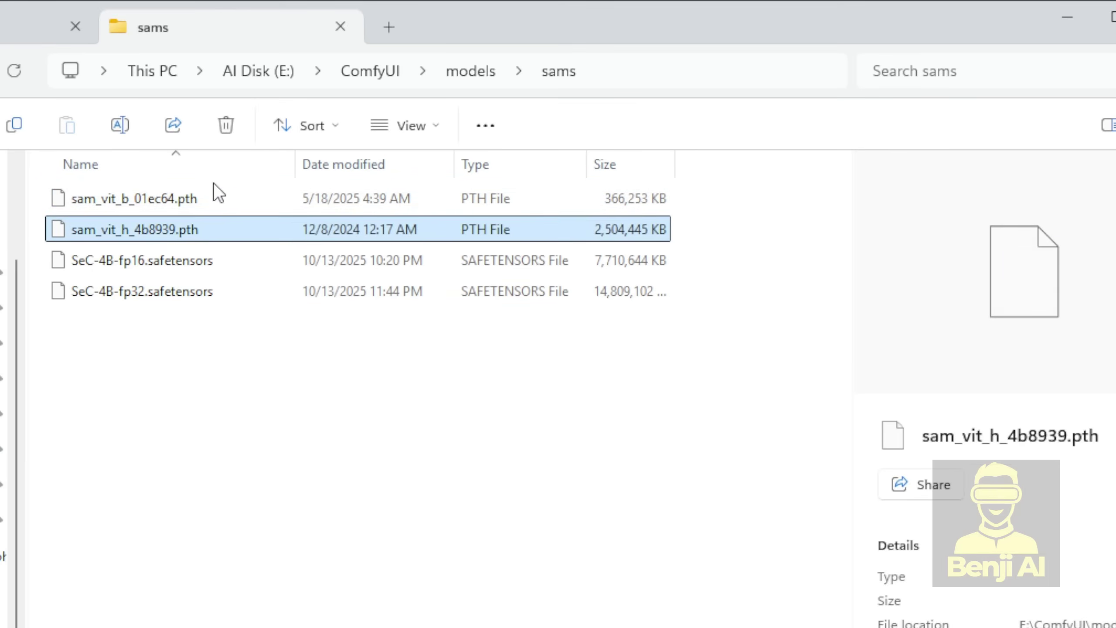
click(198, 205)
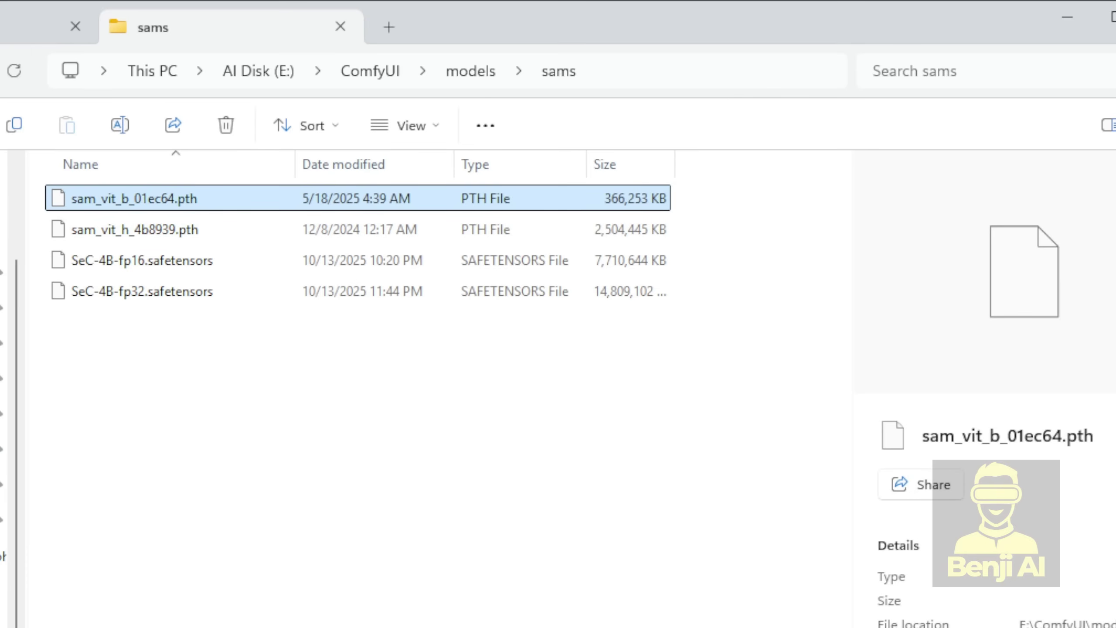
click(127, 288)
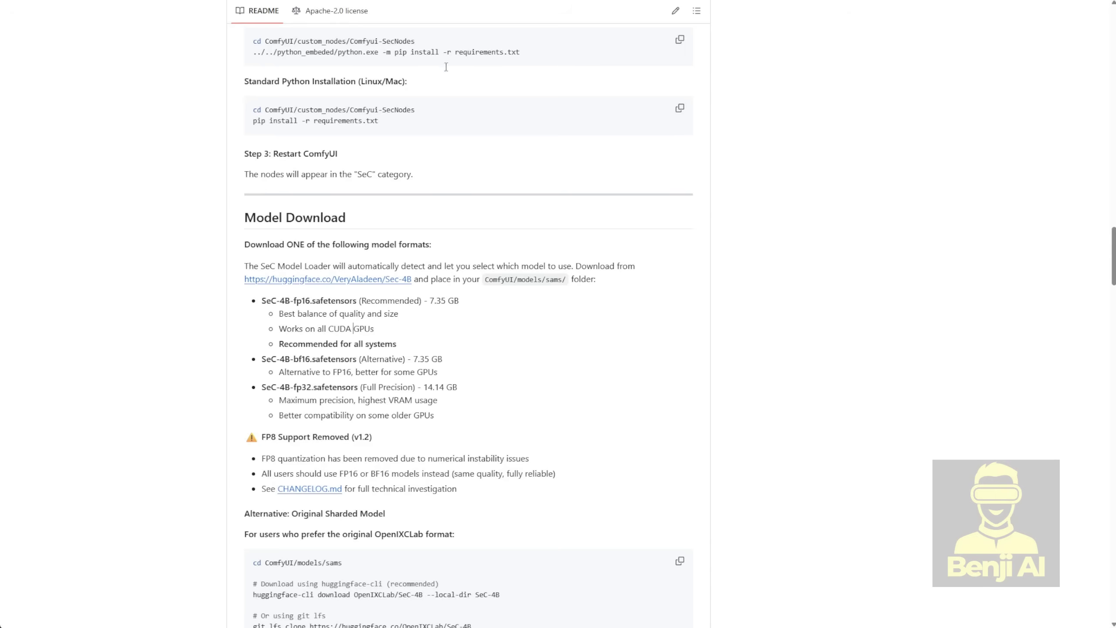
Scroll up to the Comfyui-SecNodes file list and highlight example_workflow.json
scroll(70, 317, up, 20)
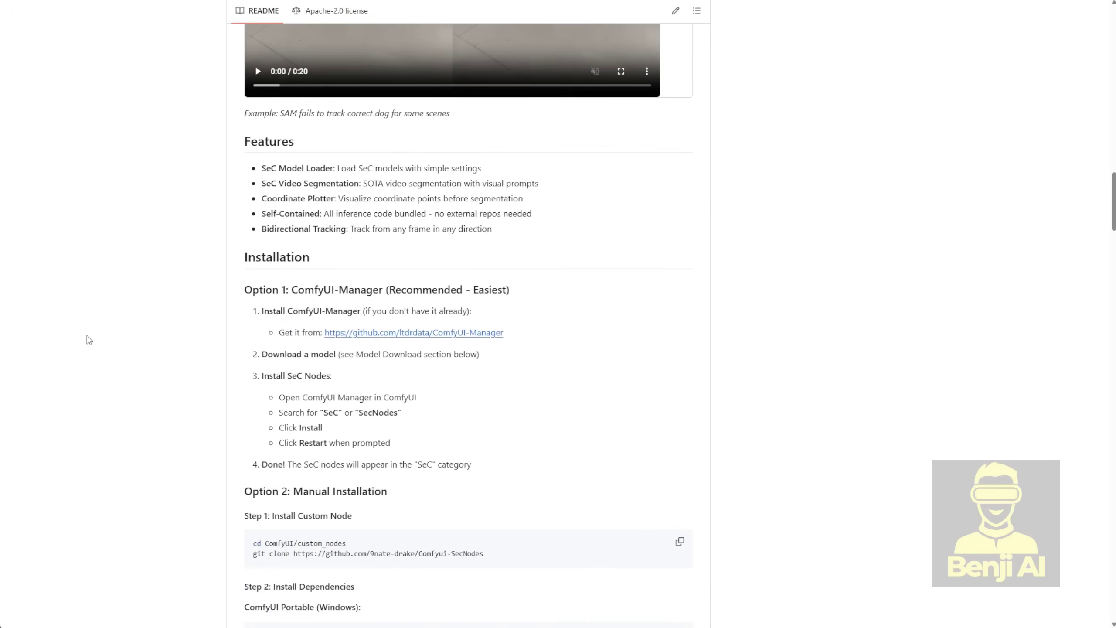
scroll(90, 344, up, 20)
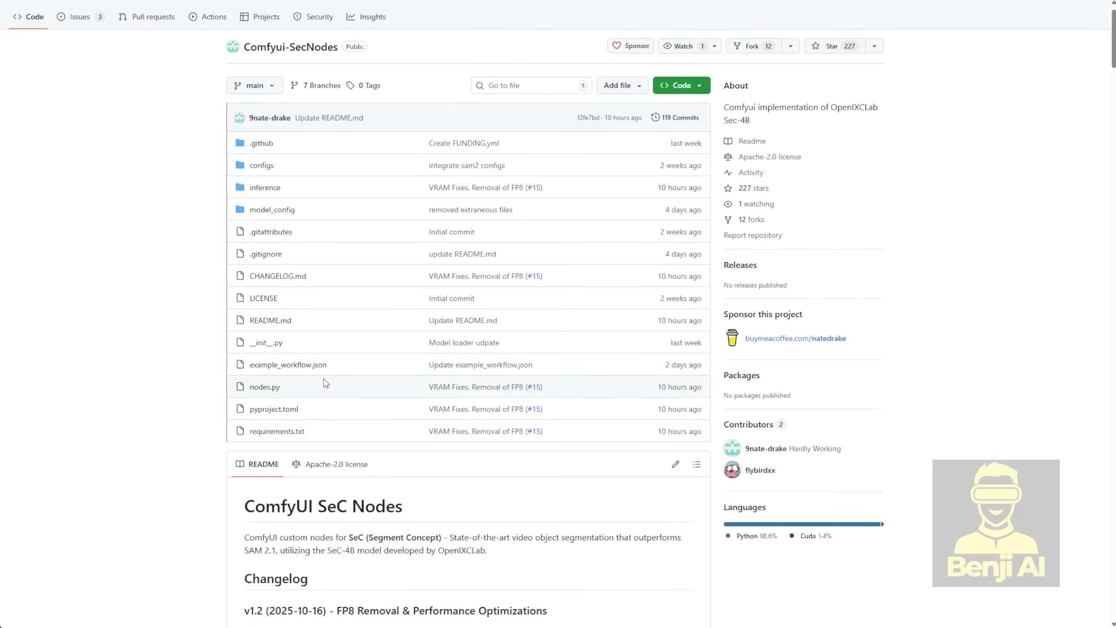
drag(369, 372, 248, 369)
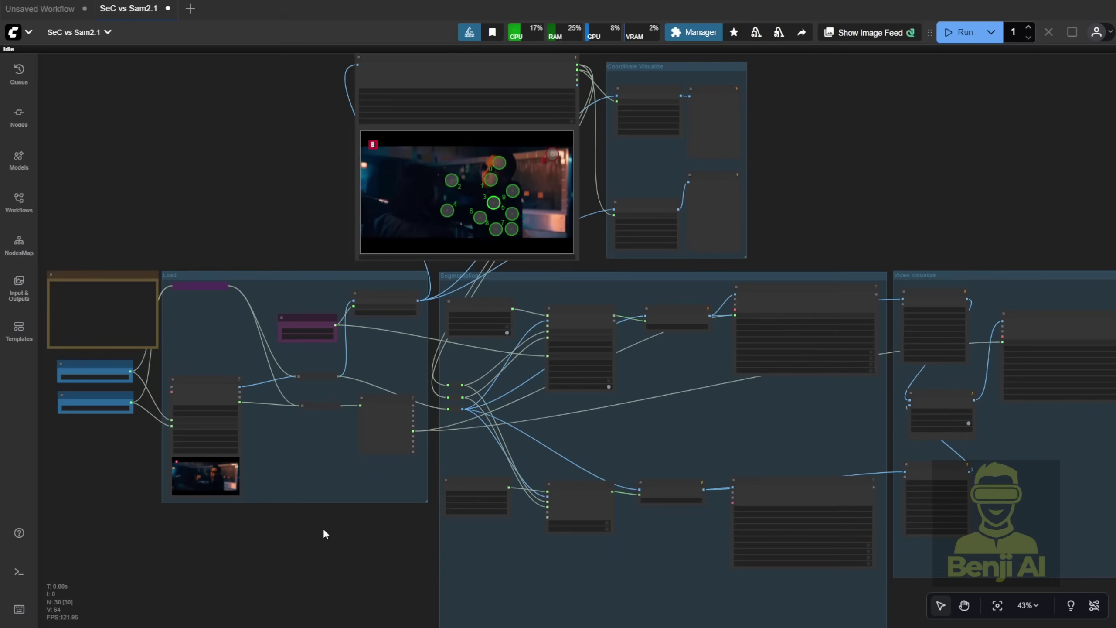
Box-select all Segmentation group nodes and nudge them slightly down-right
scroll(317, 540, down, 4)
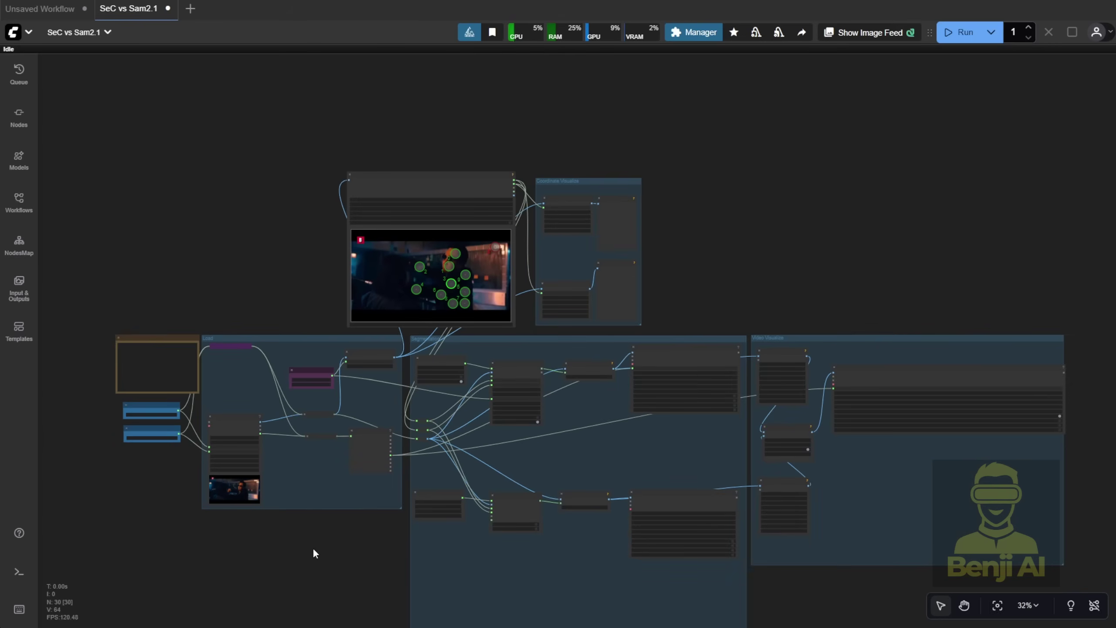
scroll(311, 542, up, 8)
drag(310, 542, 182, 494)
scroll(436, 607, down, 3)
scroll(483, 492, up, 4)
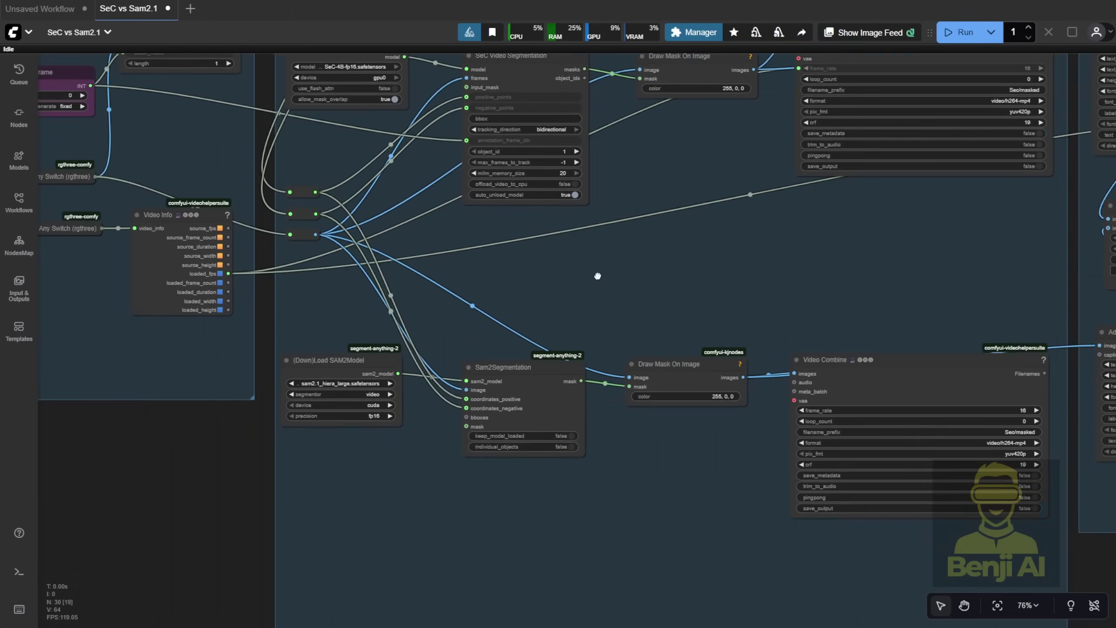
drag(597, 274, 583, 473)
drag(255, 199, 1044, 437)
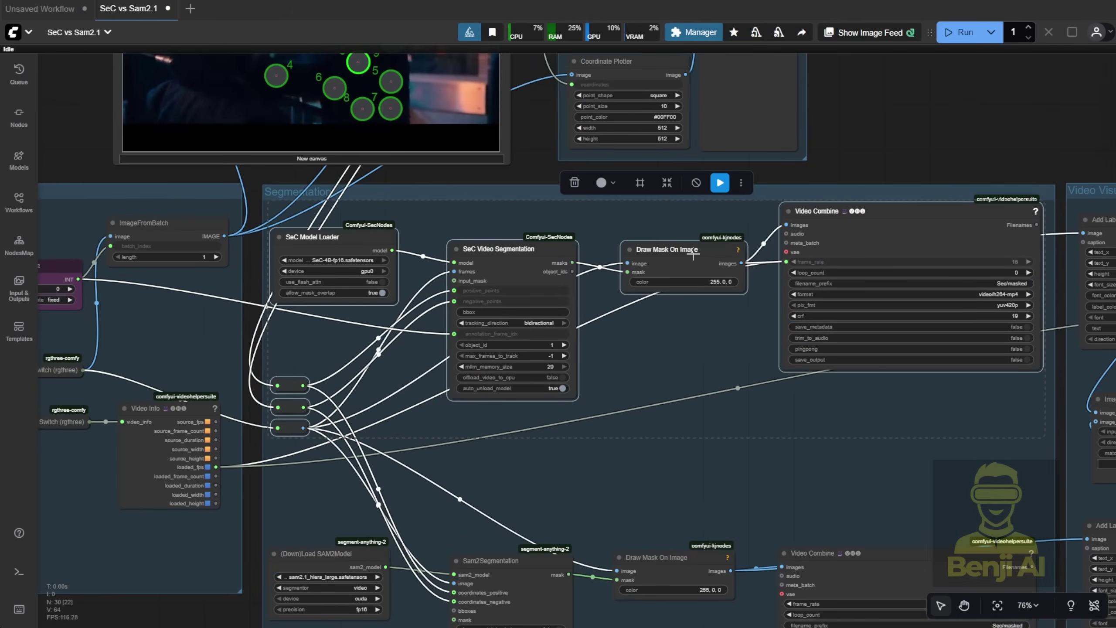
drag(690, 255, 692, 262)
click(750, 373)
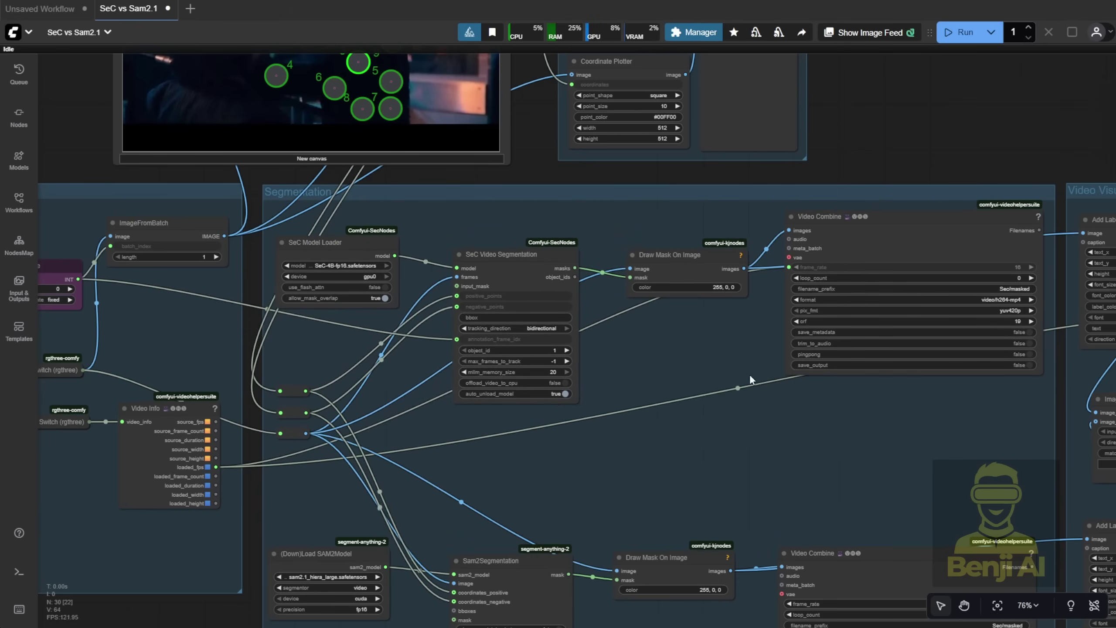
Place Sam2Segmentation under the SAM2 model loader, with Draw Mask On Image beneath it
scroll(748, 304, down, 5)
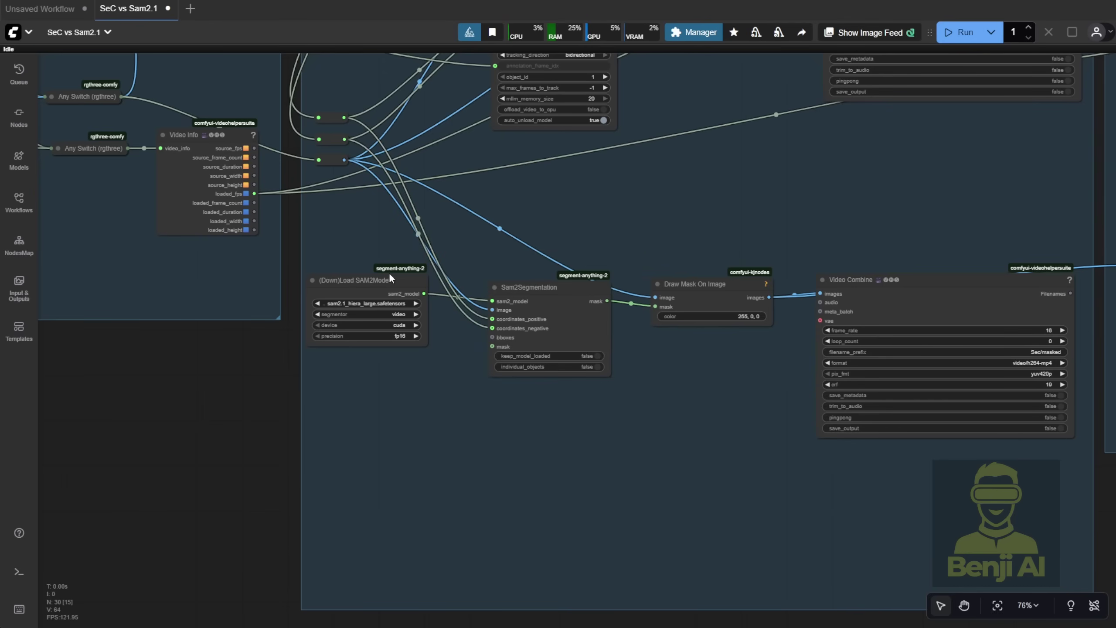
drag(529, 300, 371, 375)
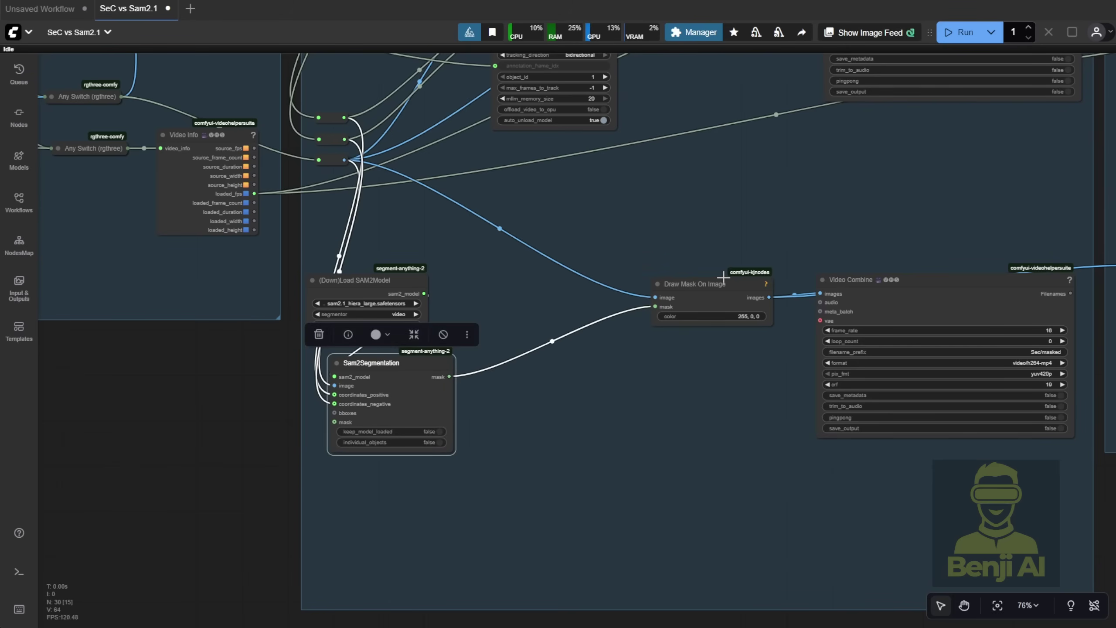
mouse_move(723, 280)
mouse_down()
mouse_move(421, 482)
mouse_move(897, 207)
mouse_move(511, 364)
mouse_up()
scroll(803, 224, down, 5)
scroll(320, 102, up, 5)
click(320, 102)
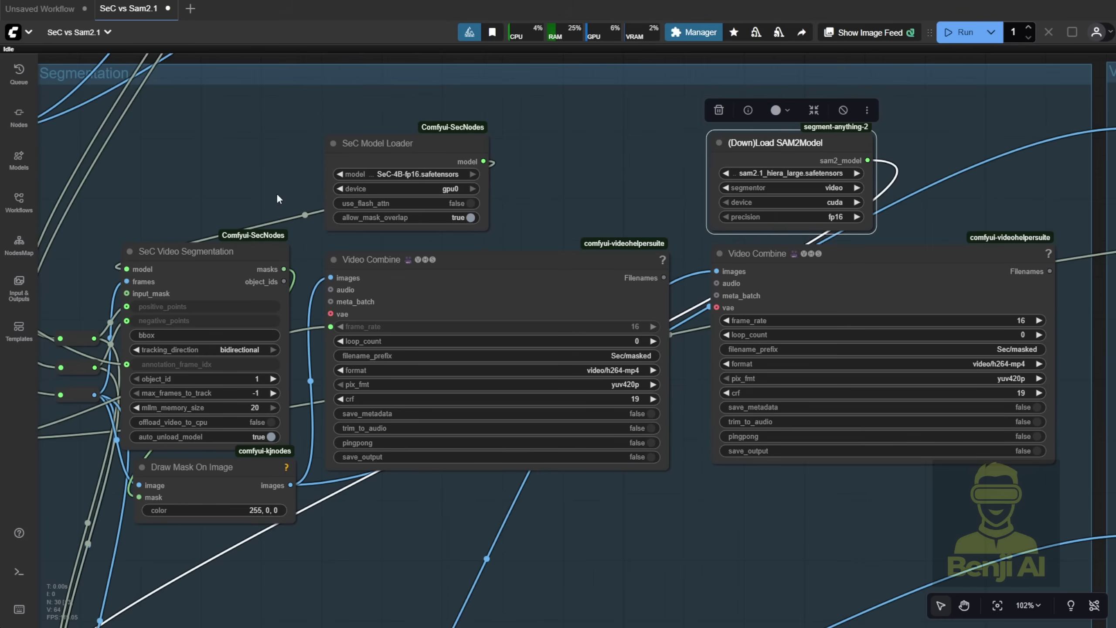
drag(415, 556, 319, 527)
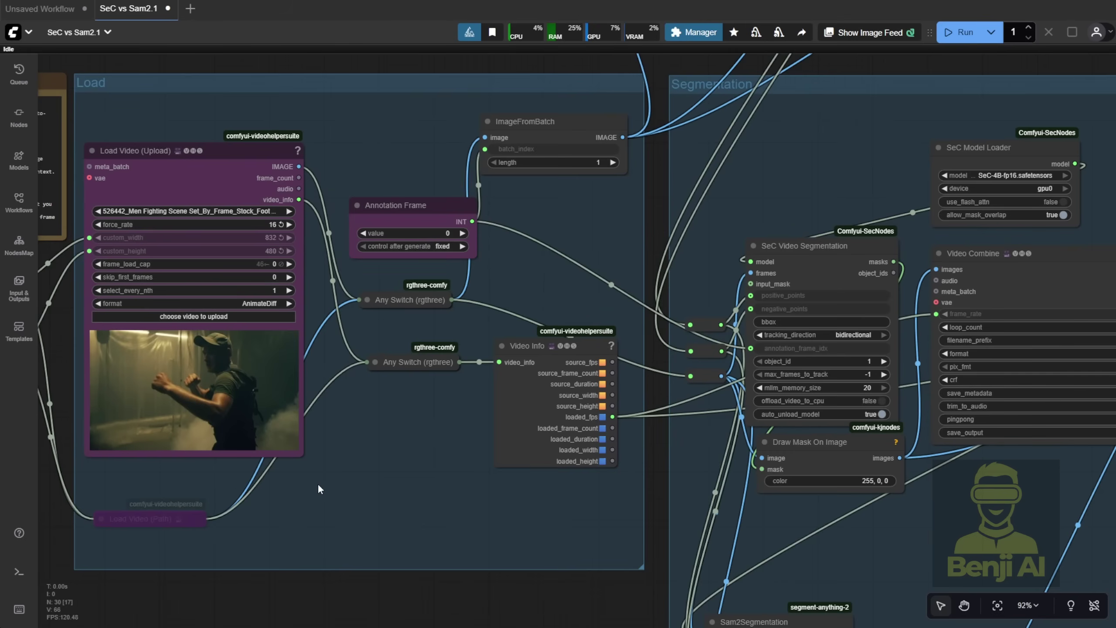
drag(407, 439, 633, 474)
click(149, 310)
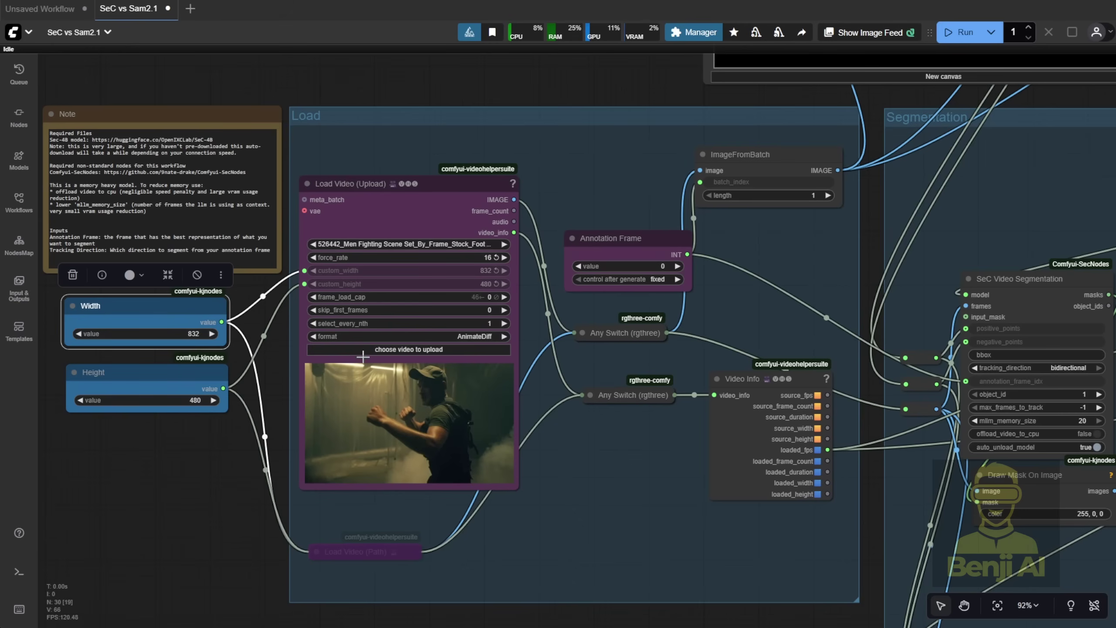
drag(606, 468, 482, 492)
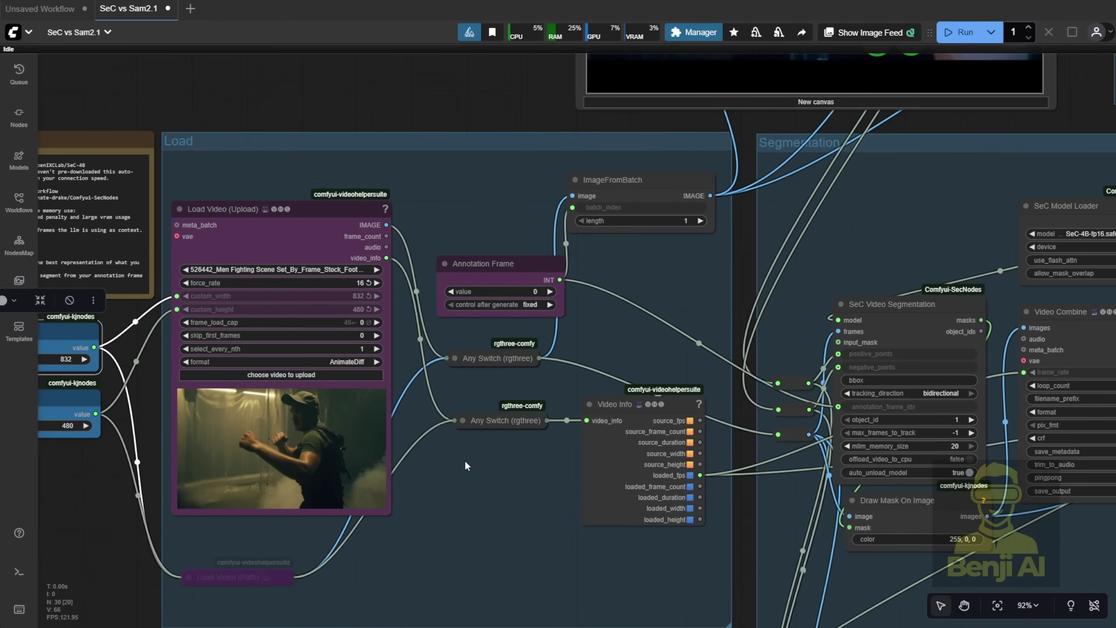
drag(484, 281, 252, 207)
scroll(631, 325, up, 3)
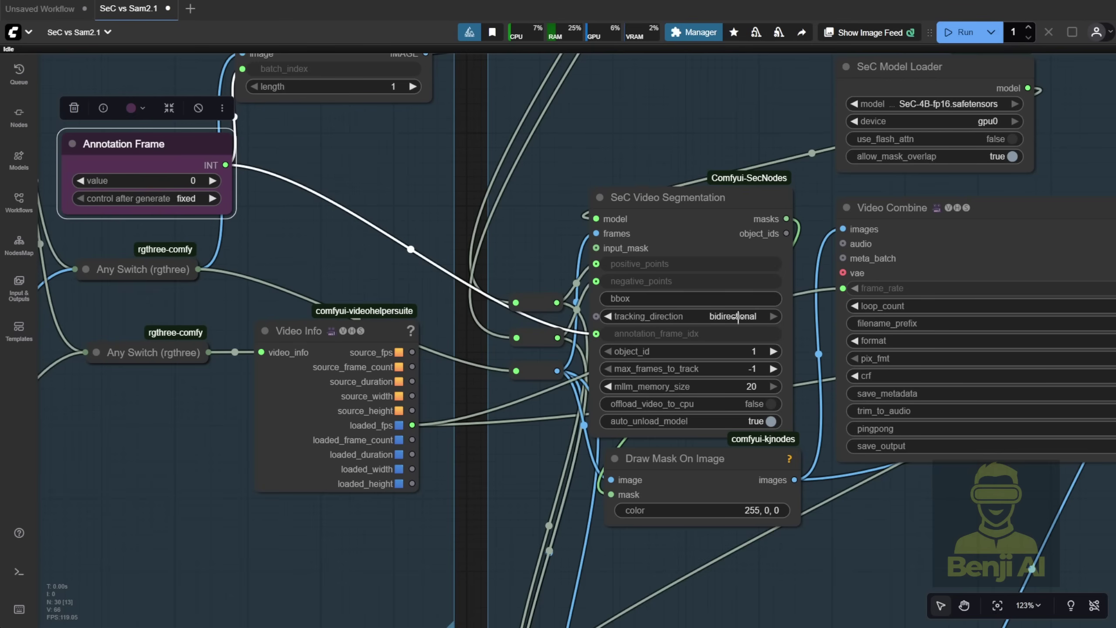
Review the tracking_direction choices, then set Annotation Frame to 5
scroll(738, 316, up, 7)
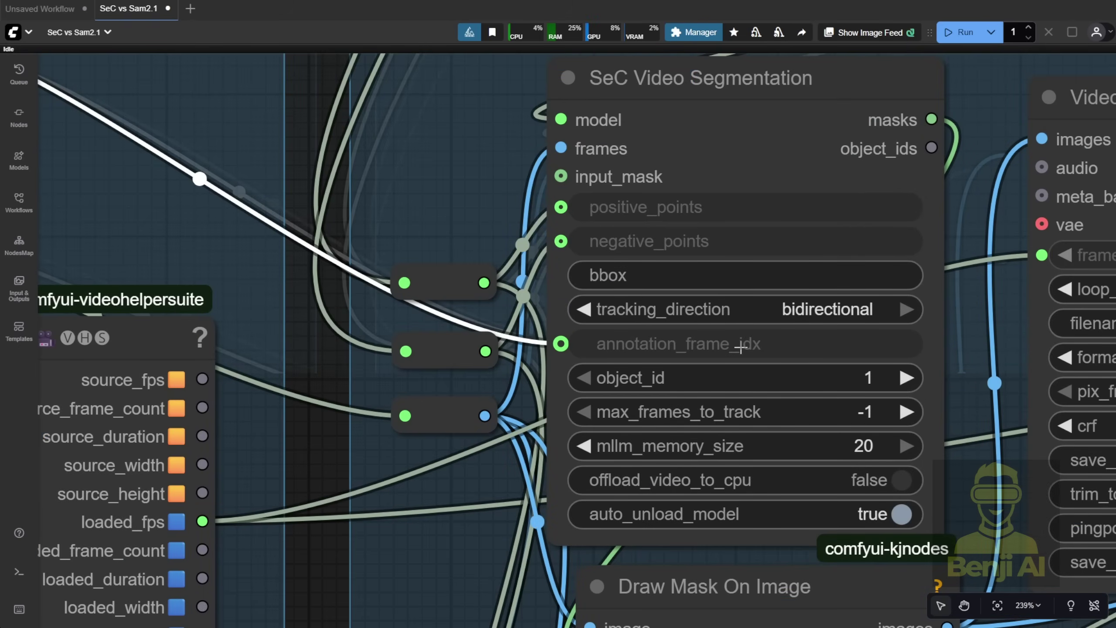
click(791, 309)
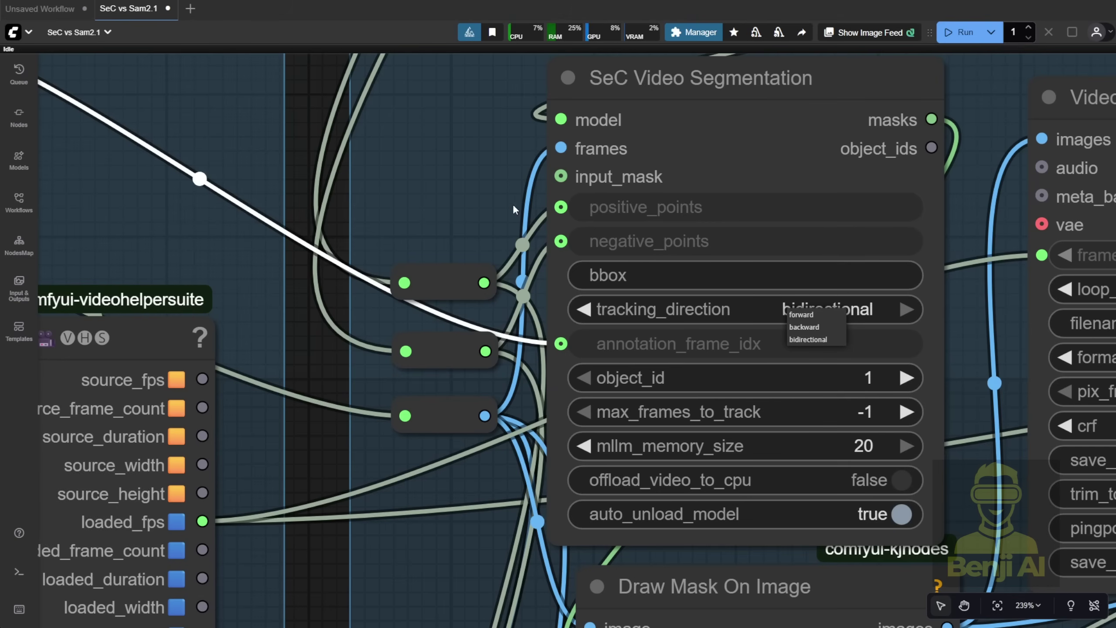
scroll(571, 396, down, 8)
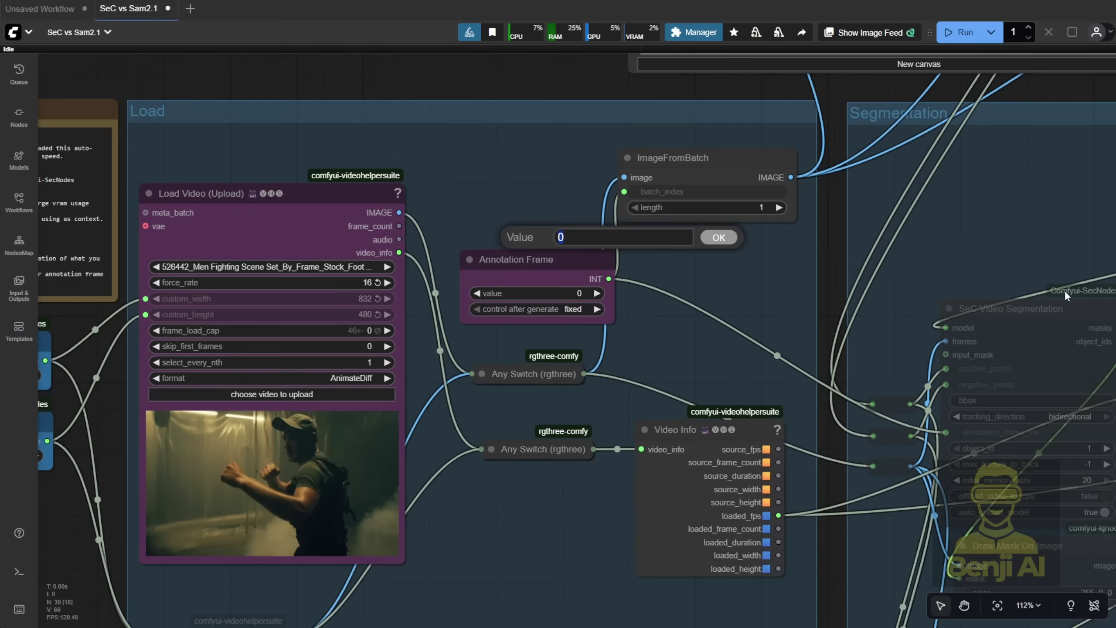
text(5)
key(Return)
scroll(1065, 290, up, 3)
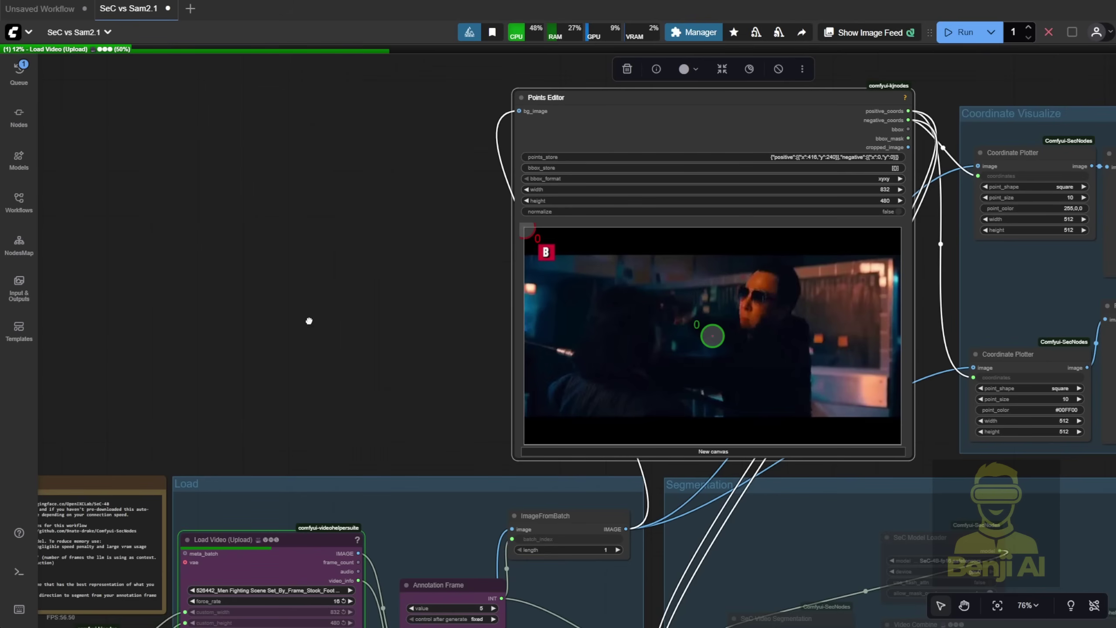
Pan to the Points Editor and drag green point 0 onto the man's cap
drag(309, 321, 410, 155)
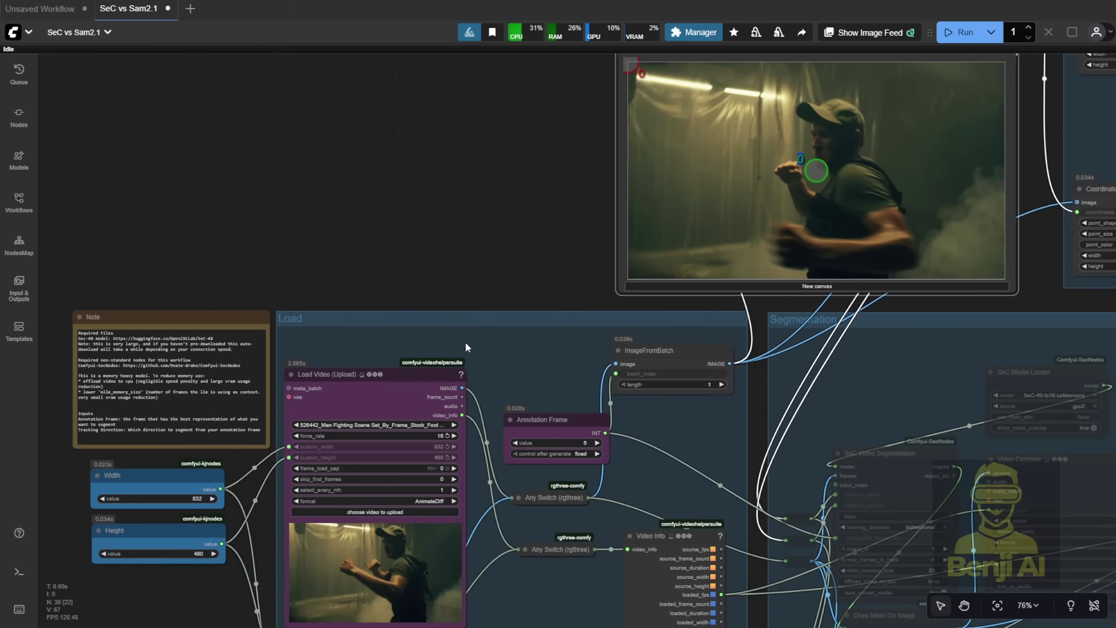
drag(478, 185, 436, 187)
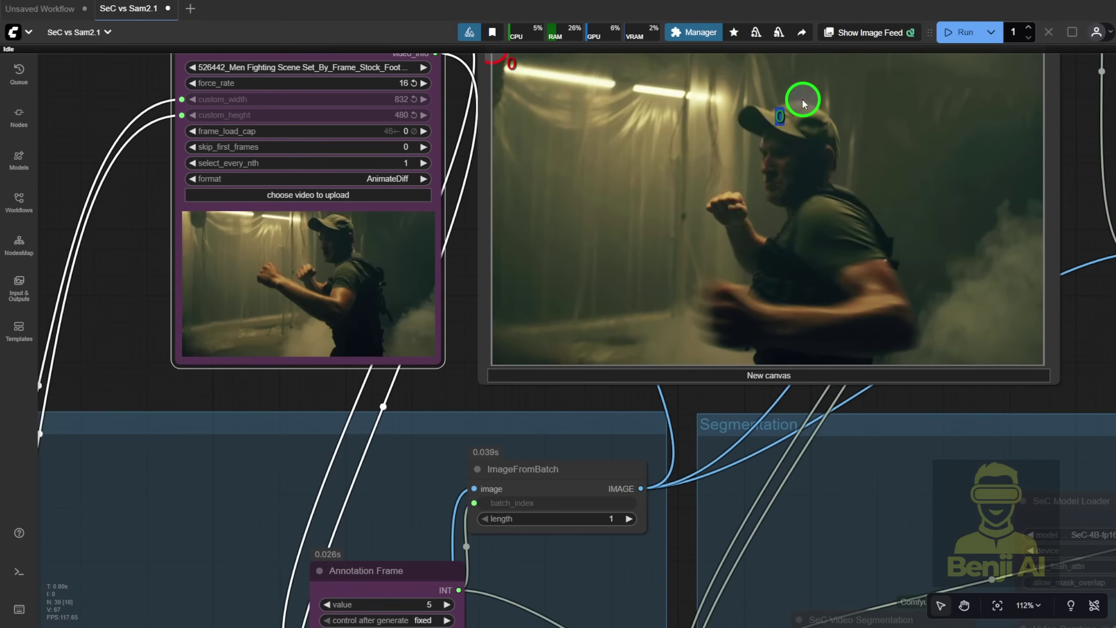
drag(802, 100, 804, 125)
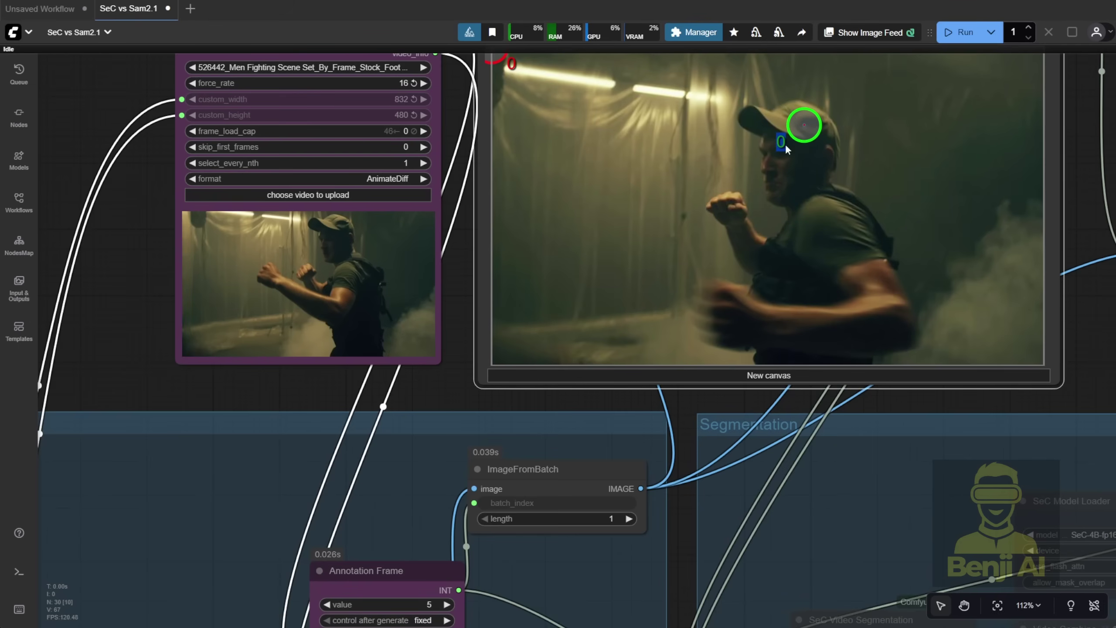
scroll(410, 277, down, 5)
scroll(405, 344, up, 4)
scroll(406, 344, up, 4)
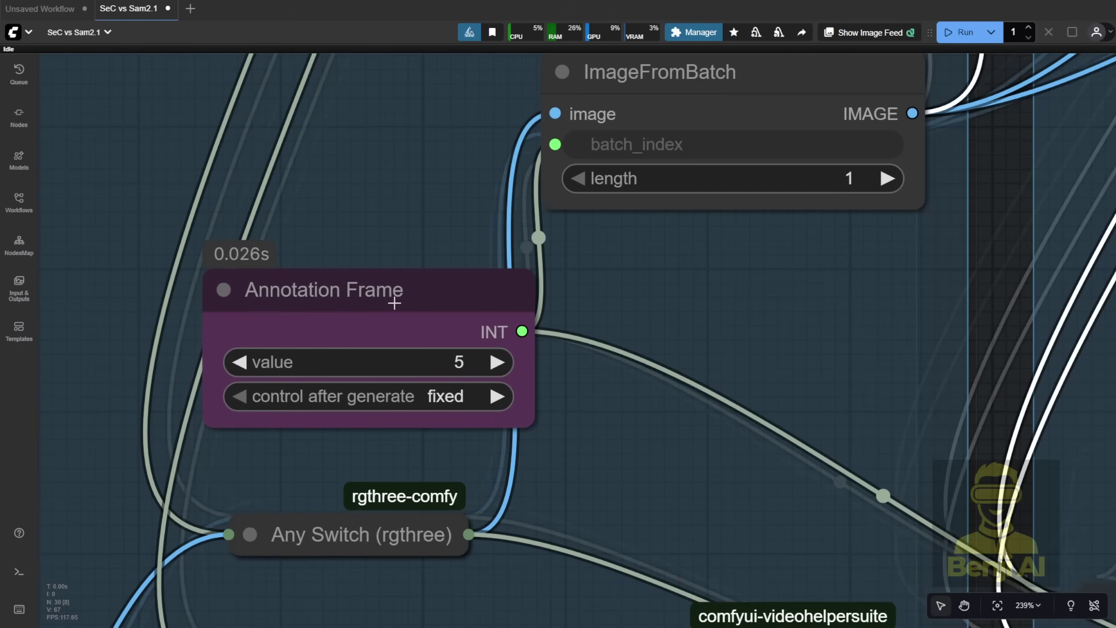
click(311, 335)
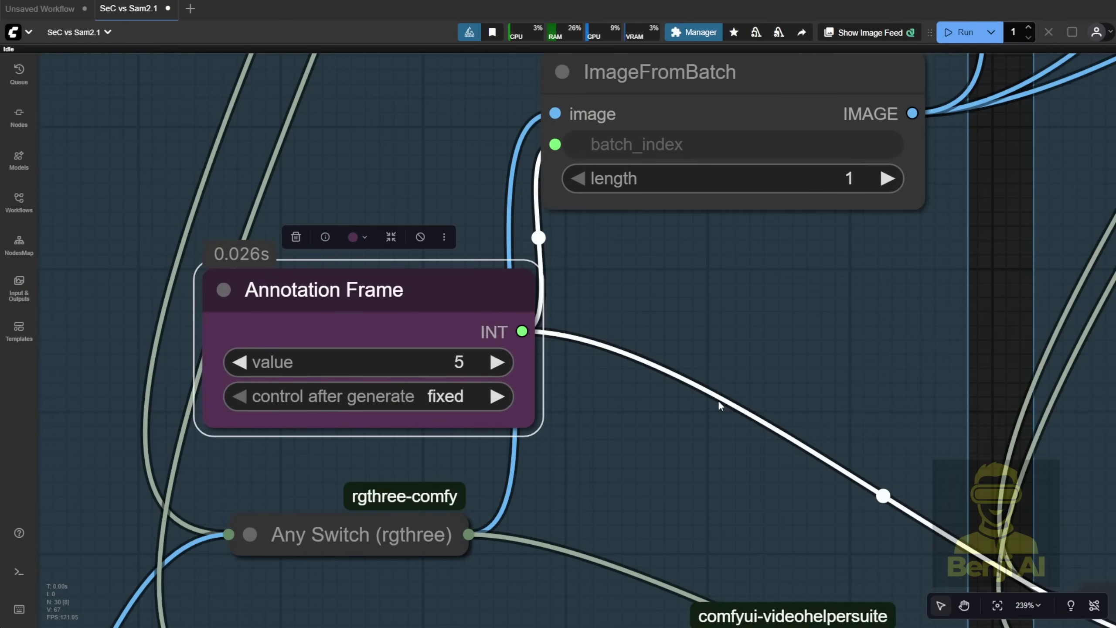
scroll(747, 373, down, 7)
scroll(659, 373, up, 5)
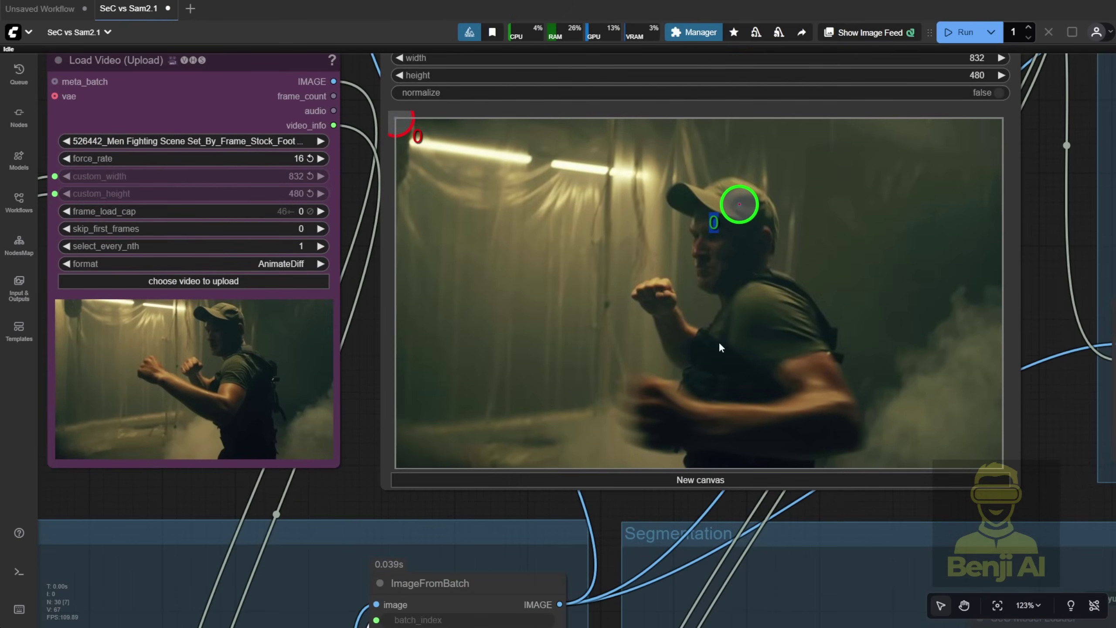
Add seven positive points on the man's shoulder, arms, fists, chest, torso and neck, then fine-tune the head and neck points
click(771, 324)
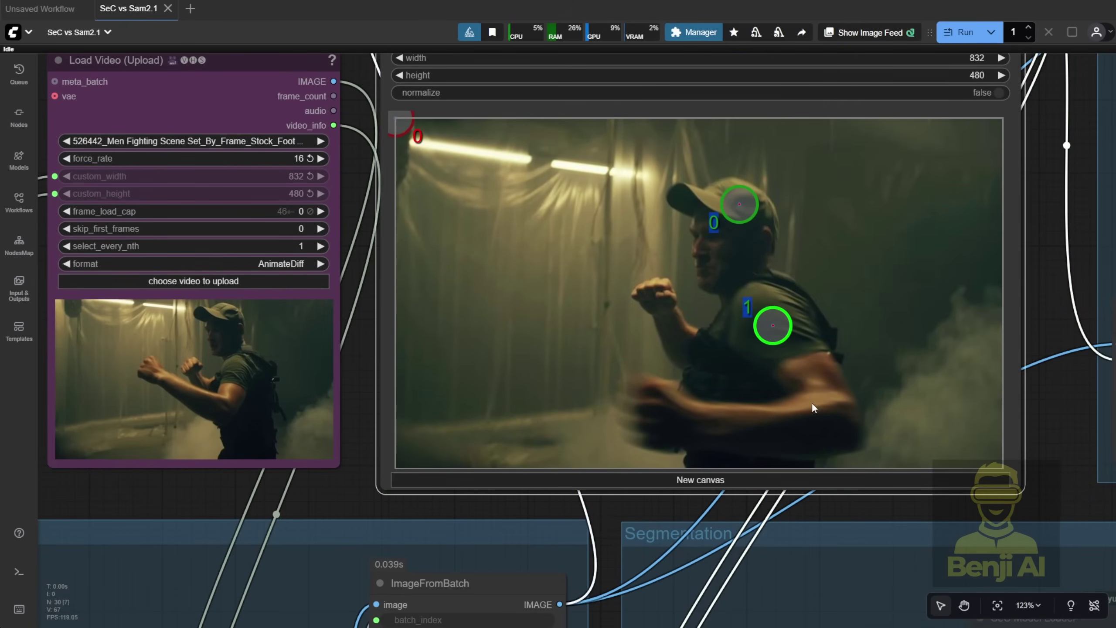
click(815, 417)
click(667, 418)
click(712, 365)
click(653, 298)
click(727, 440)
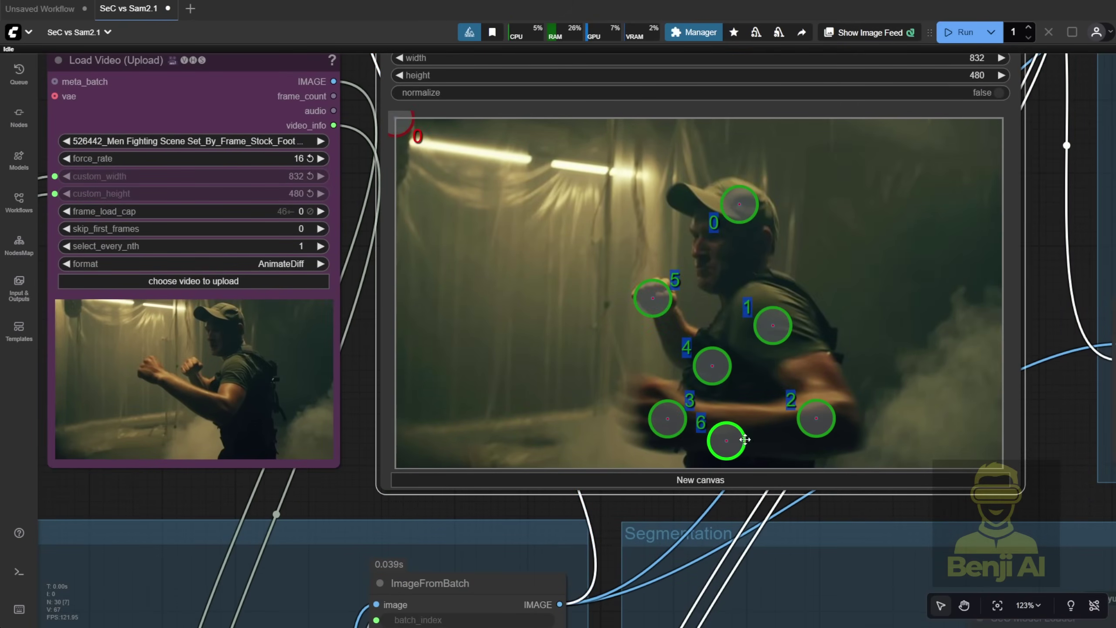
click(713, 258)
drag(740, 204, 734, 200)
drag(713, 258, 720, 258)
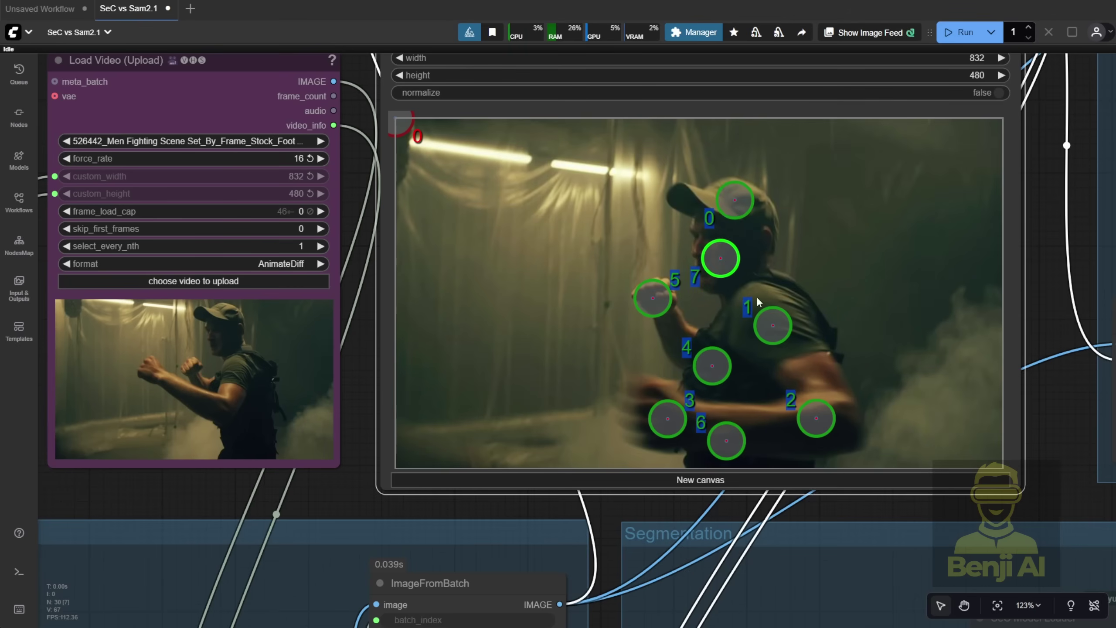
click(653, 297)
scroll(676, 213, down, 7)
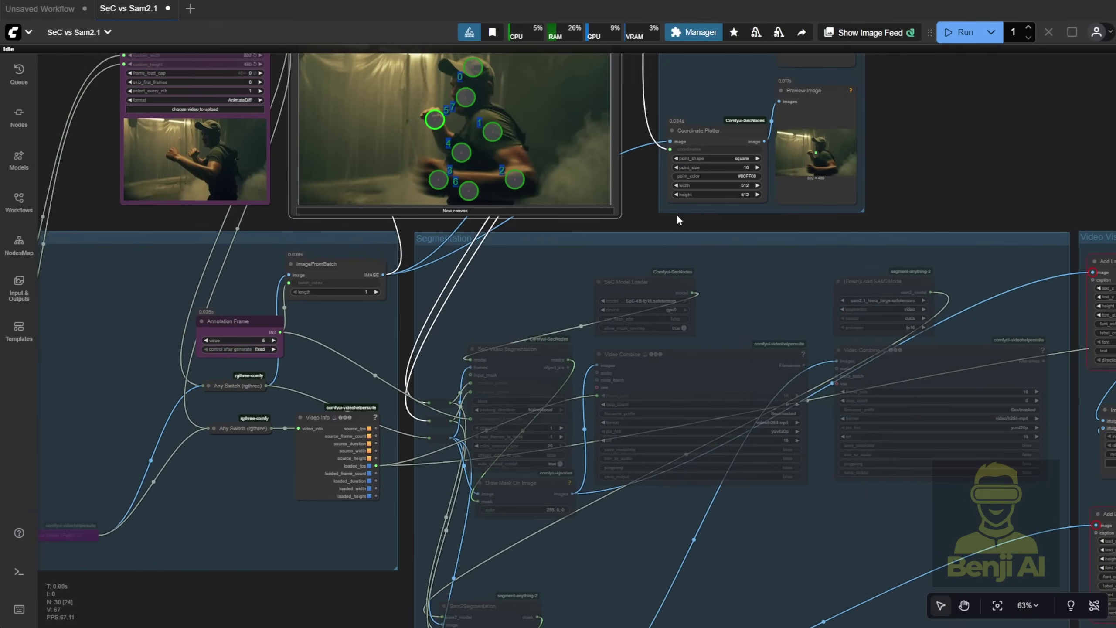
Set all nodes in the Segmentation group to Always to re-enable it
right_click(760, 280)
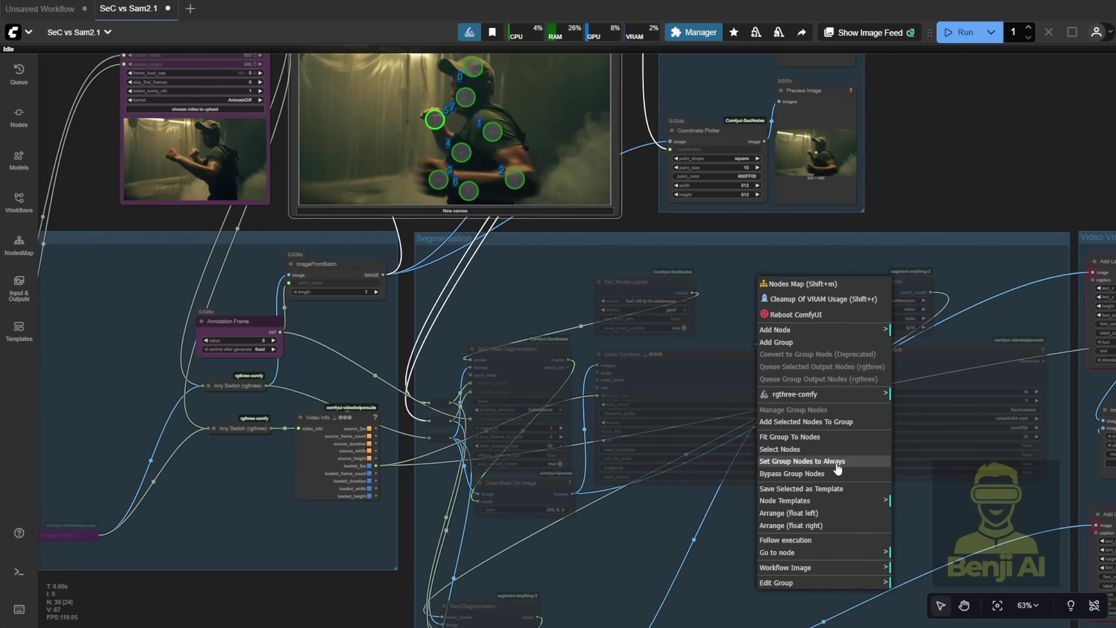
click(775, 461)
scroll(535, 283, up, 3)
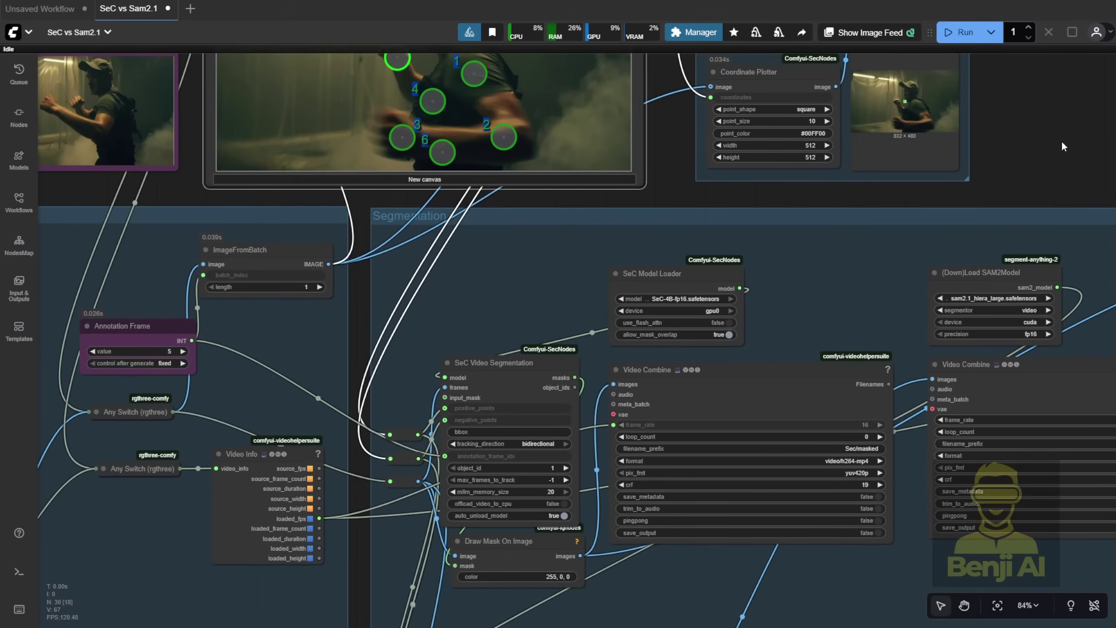
Run the workflow and bring the red SeC and Sam2 mask outputs into view
click(959, 32)
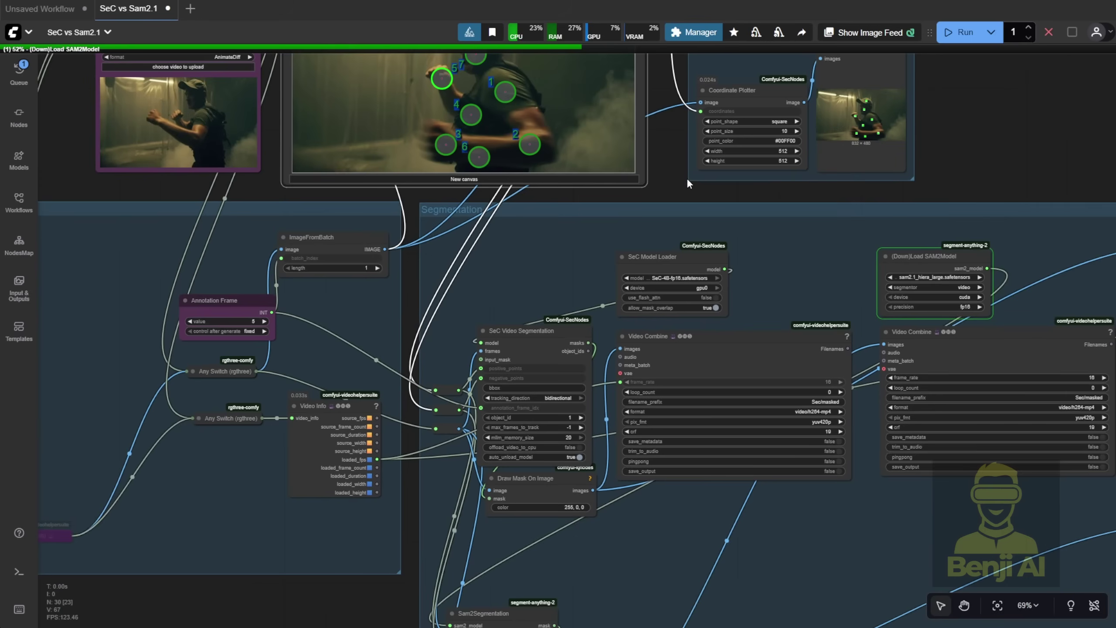
drag(989, 285, 727, 169)
scroll(727, 169, up, 1)
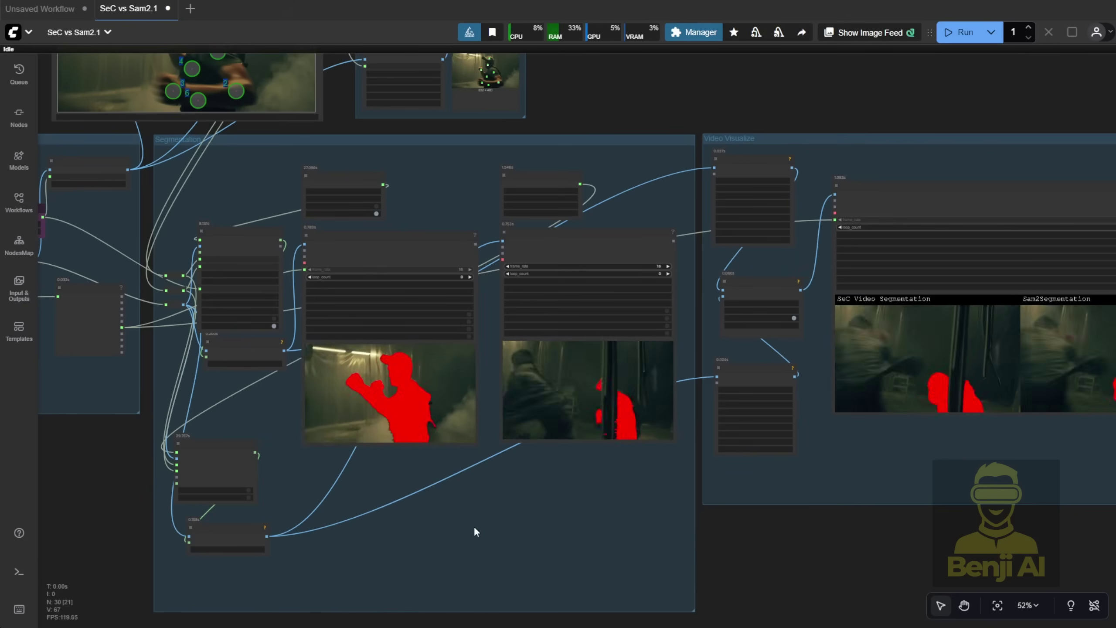
scroll(430, 517, up, 4)
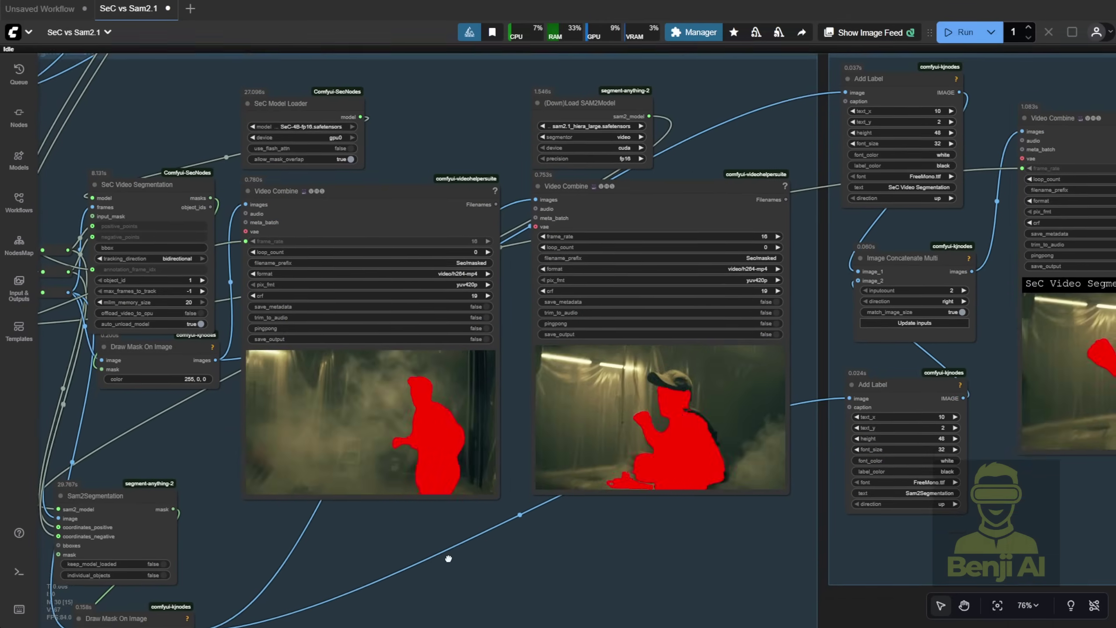
scroll(446, 570, up, 3)
drag(485, 471, 459, 456)
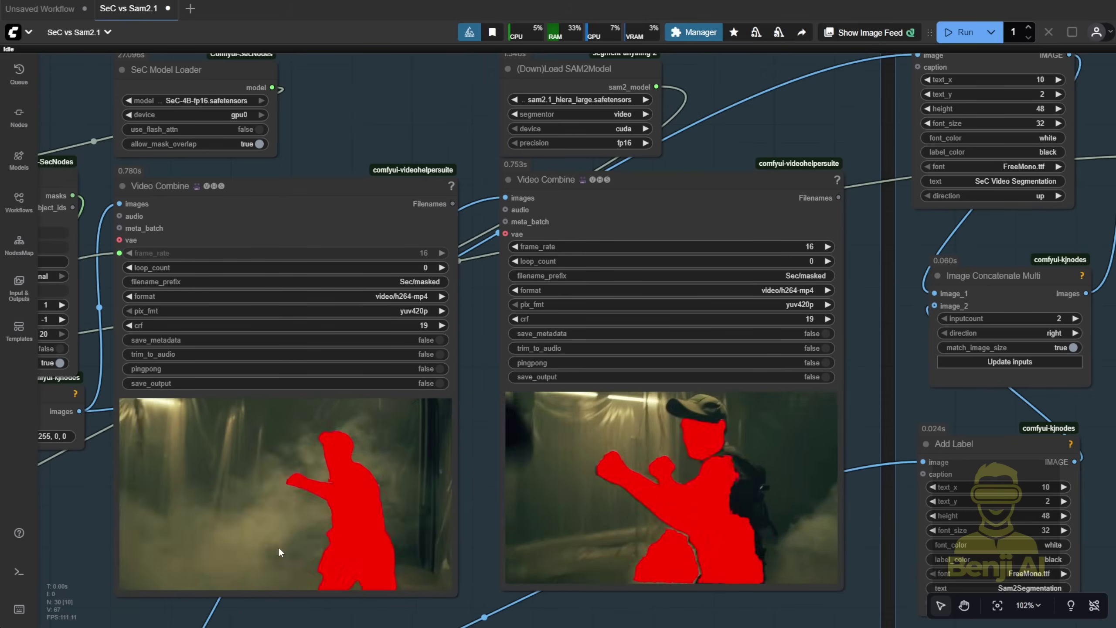
scroll(281, 544, up, 3)
scroll(461, 383, down, 3)
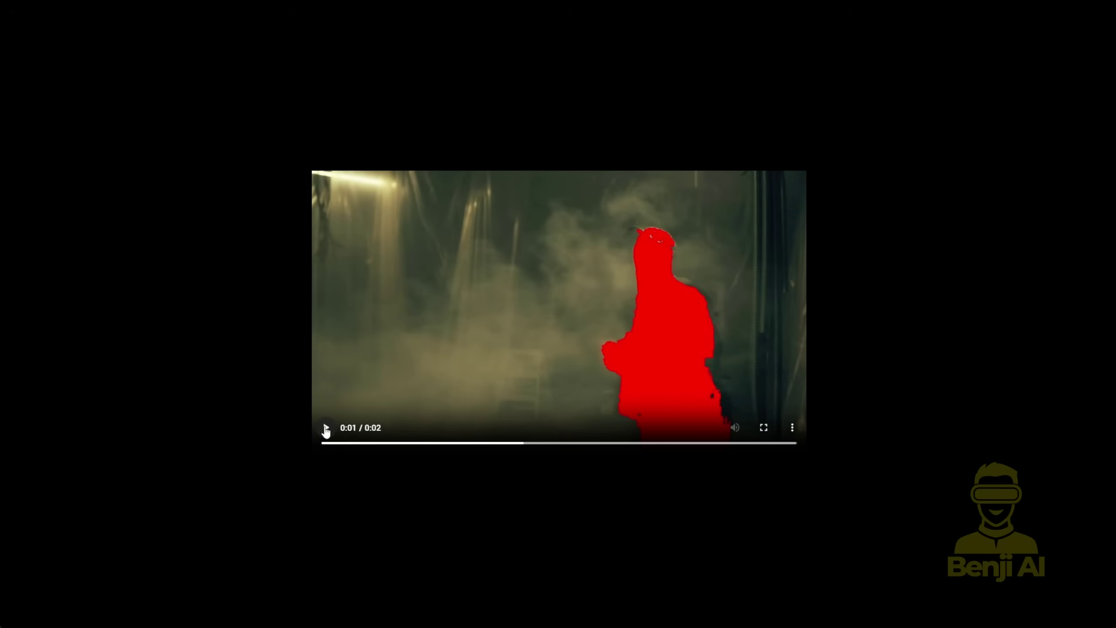
click(336, 443)
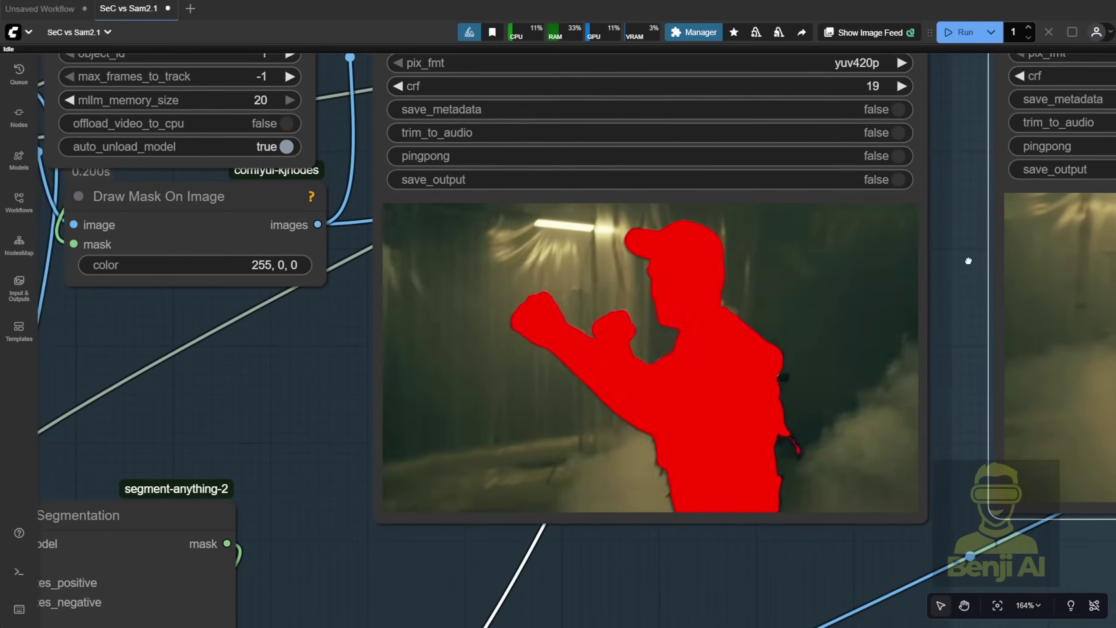
Play the SeC mask video preview full-screen
drag(960, 205, 838, 329)
scroll(838, 329, down, 2)
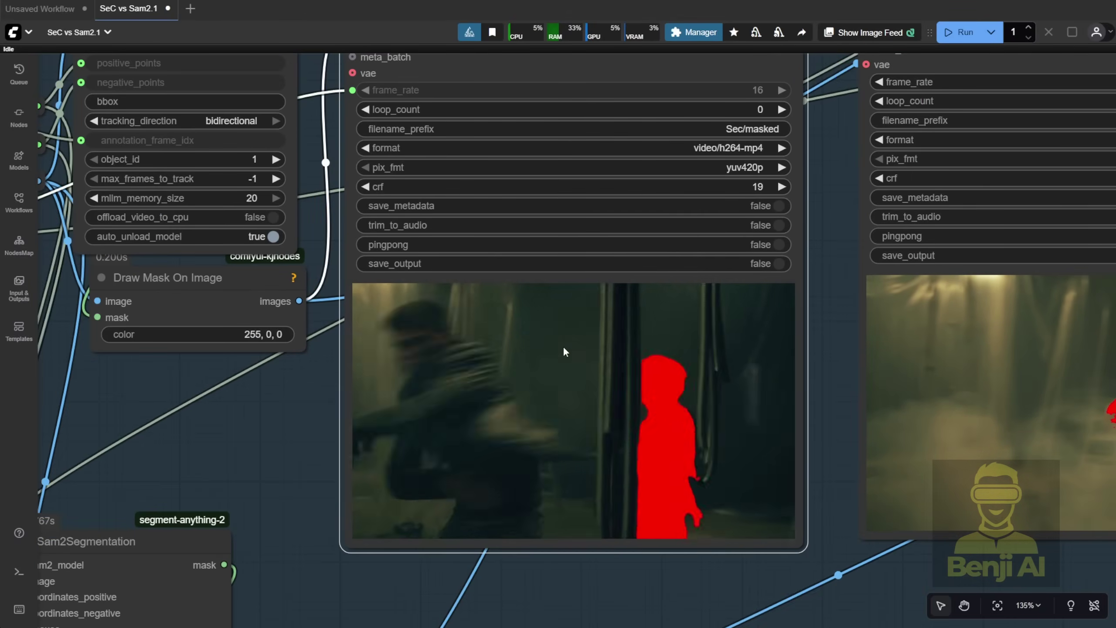
right_click(563, 346)
click(588, 214)
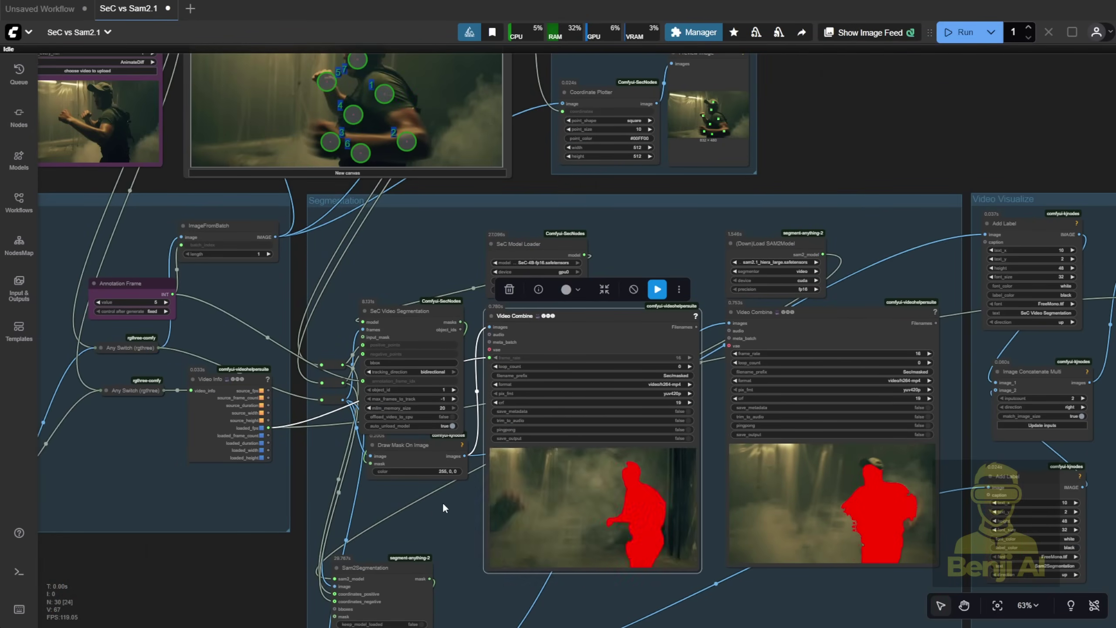
Inspect the SAM2 model loader node, deselect it, and zoom back out toward the Points Editor
scroll(786, 235, up, 6)
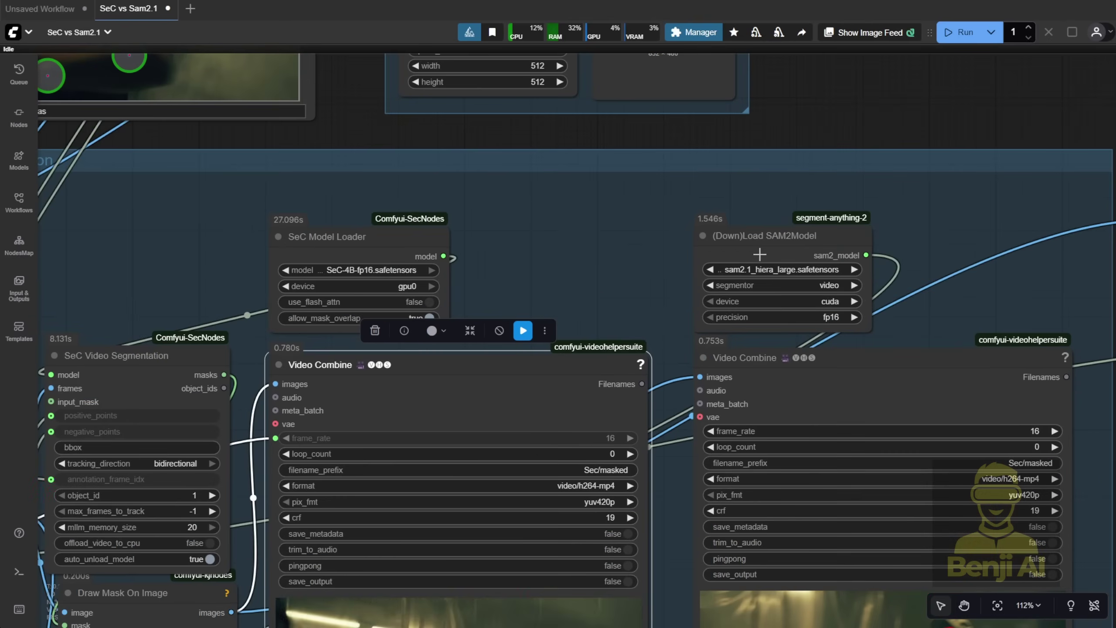
click(789, 231)
click(647, 257)
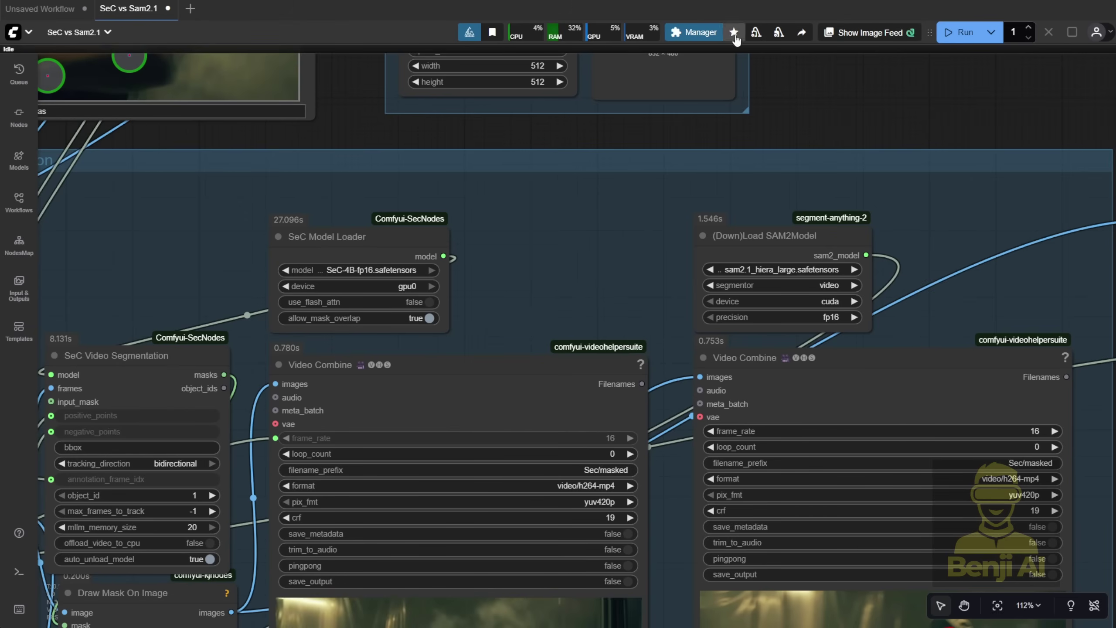
scroll(579, 259, down, 2)
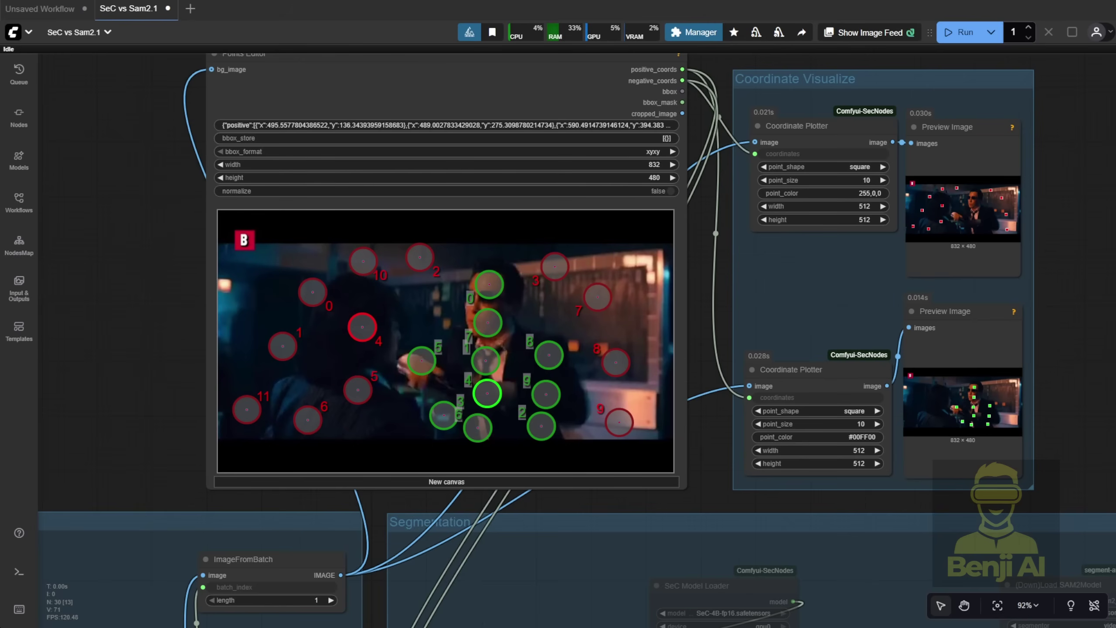
Review the Load, Segmentation and Video Visualize groups, then queue the workflow with Ctrl+Enter
scroll(557, 502, down, 3)
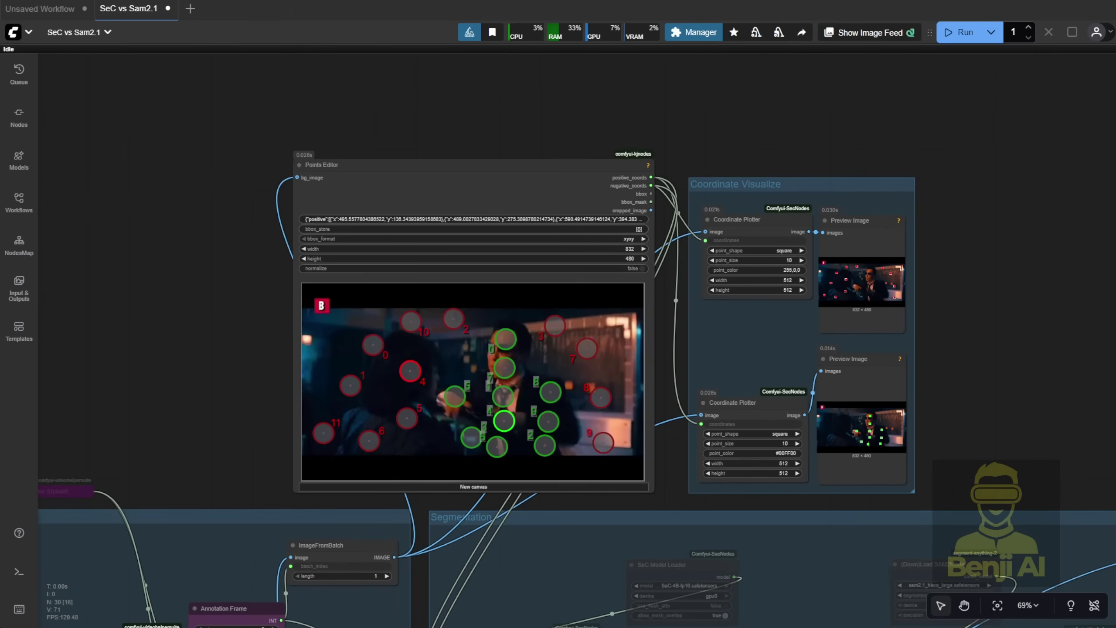
drag(557, 503, 774, 404)
drag(307, 353, 309, 162)
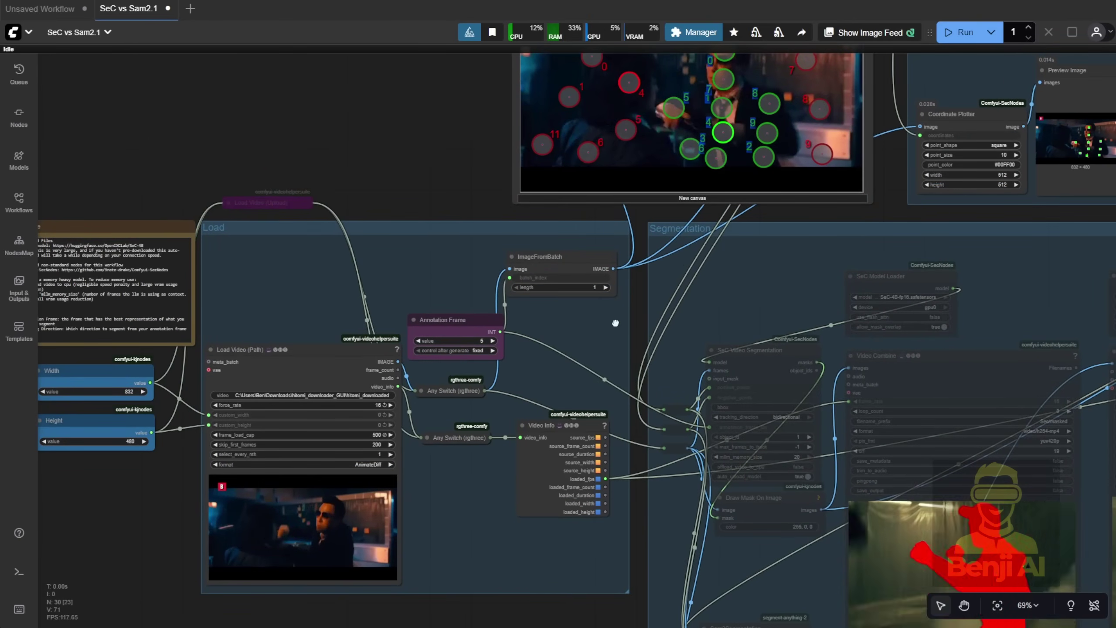
drag(617, 314, 255, 176)
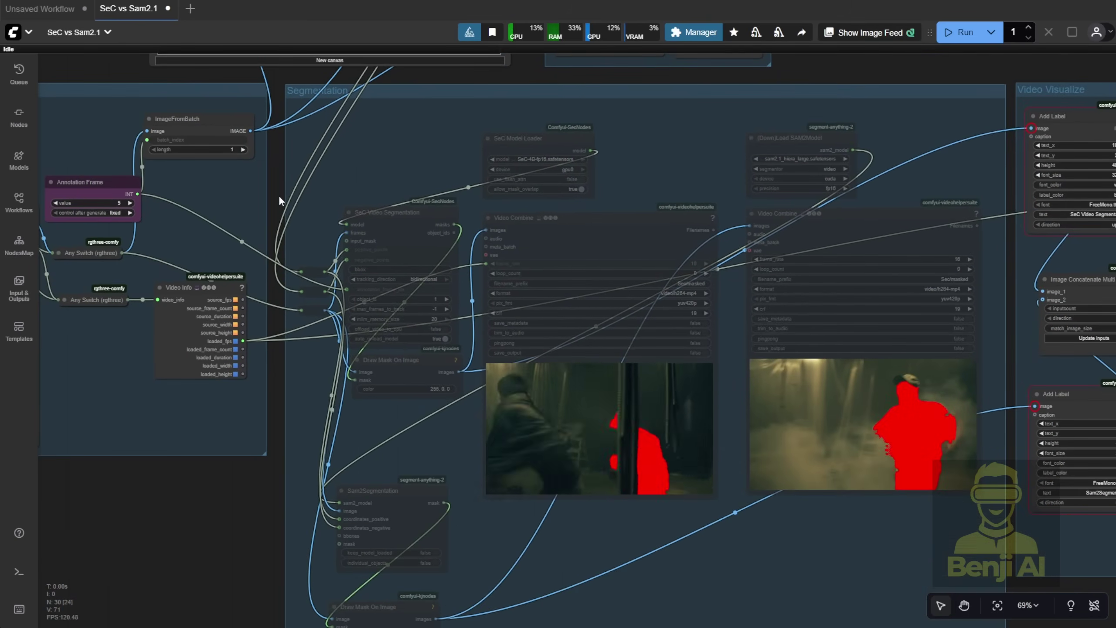
drag(383, 256, 174, 247)
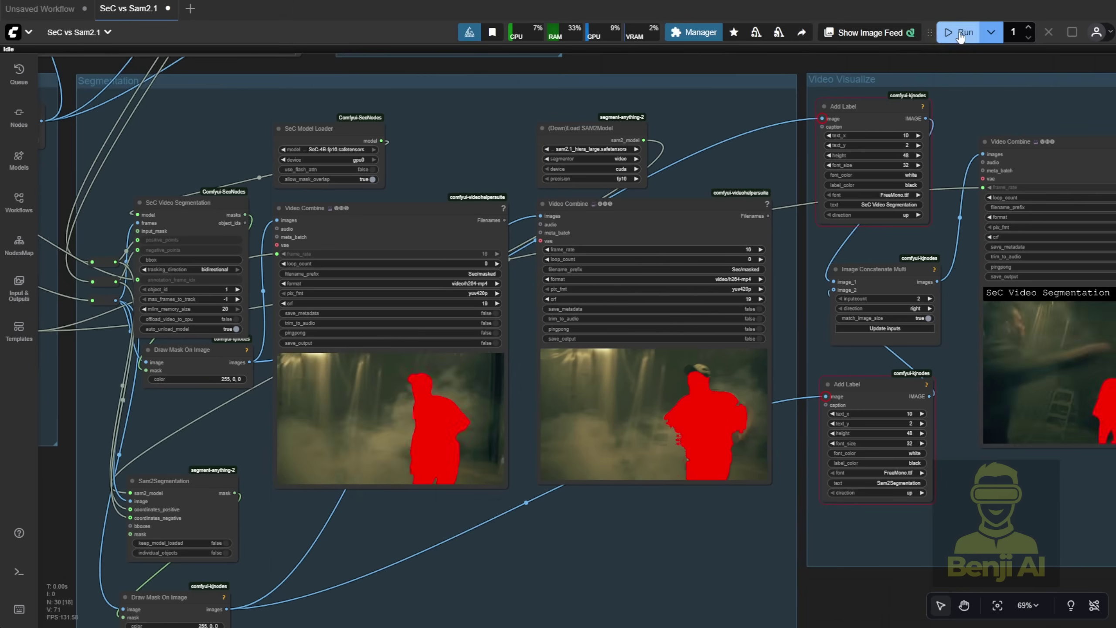
key(ctrl+Return)
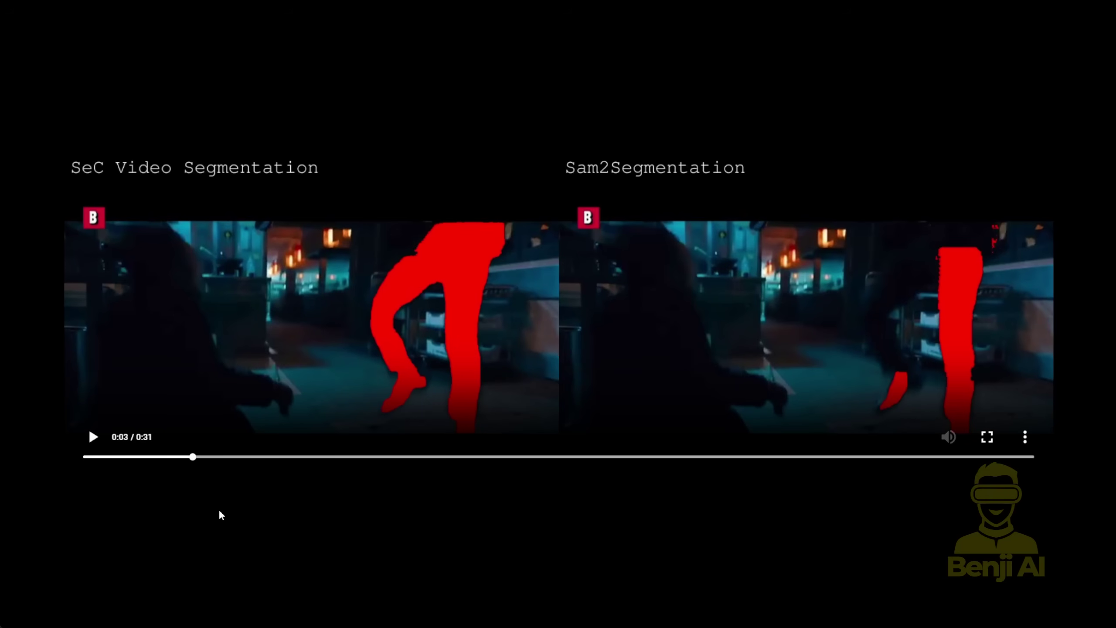
Scrub the comparison video to 0:04, 0:08 and 0:10 to compare the SeC and Sam2 masks
click(244, 457)
drag(244, 460, 216, 458)
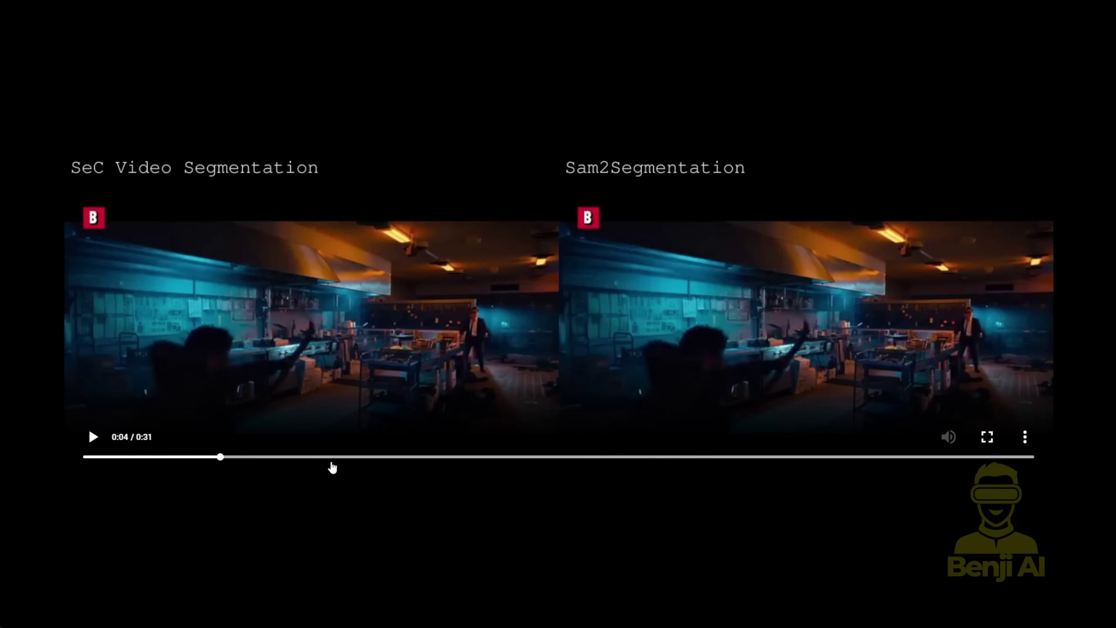
click(347, 458)
click(350, 458)
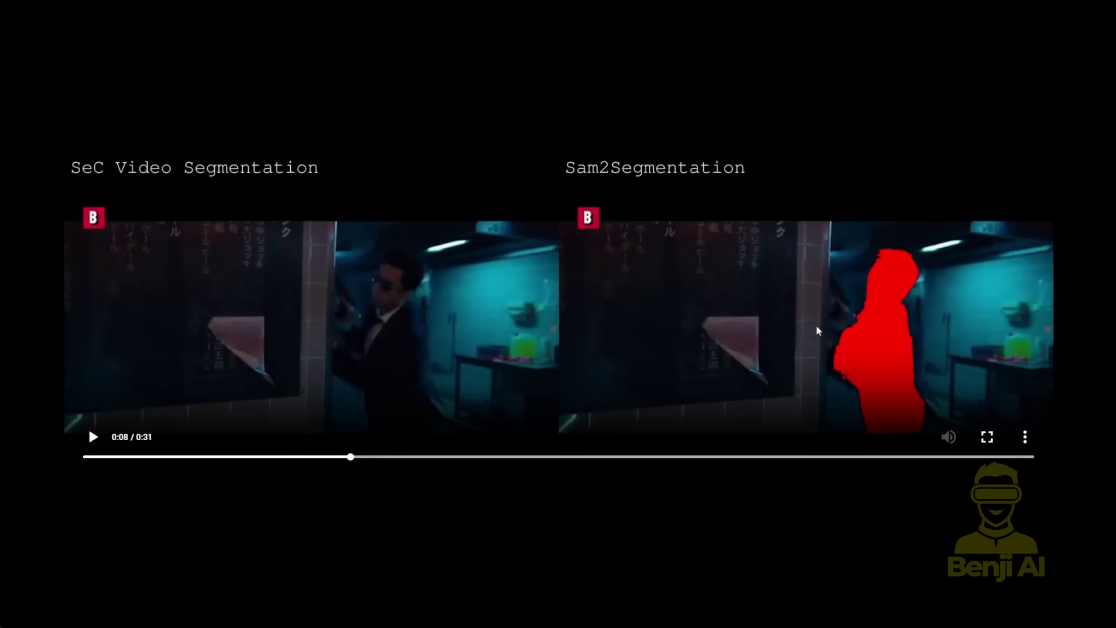
click(391, 457)
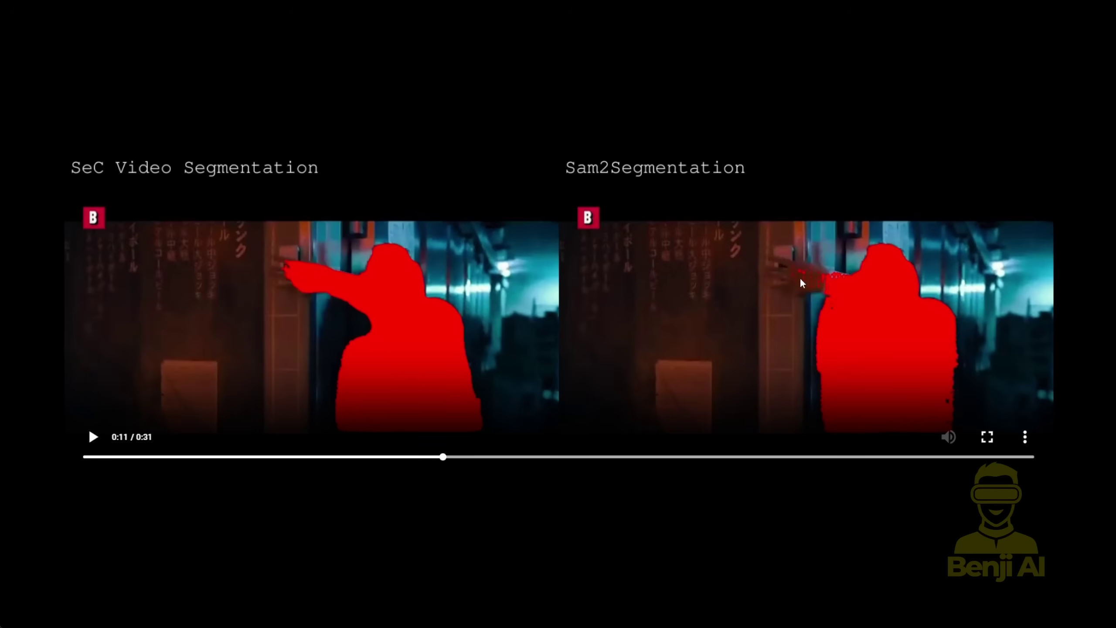
Advance the comparison video to 0:16, then to 0:18
drag(444, 457, 631, 457)
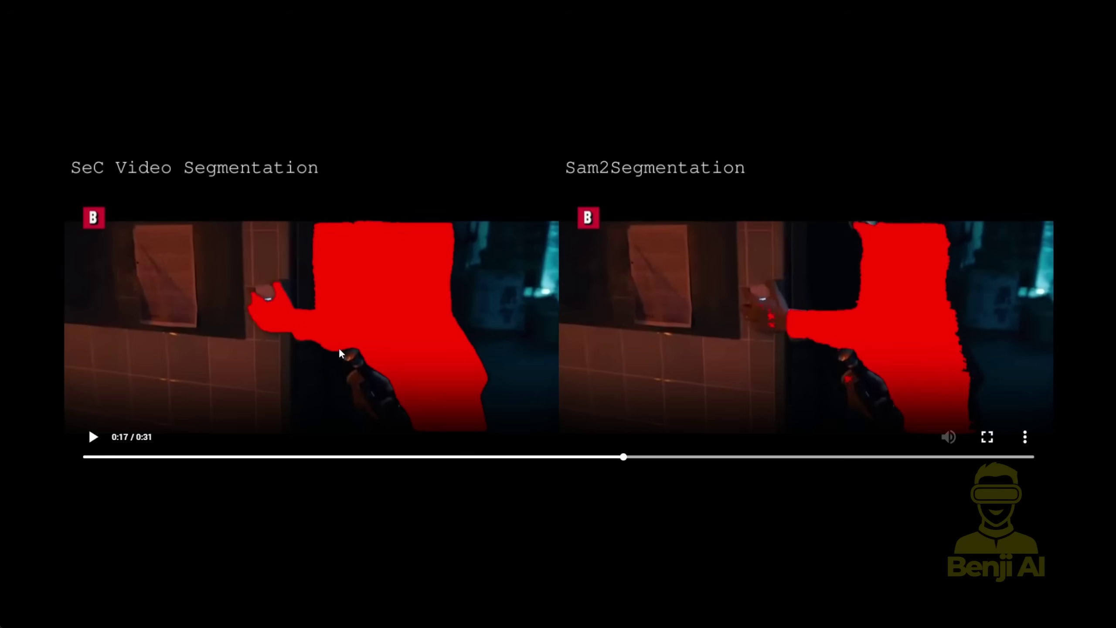
click(661, 457)
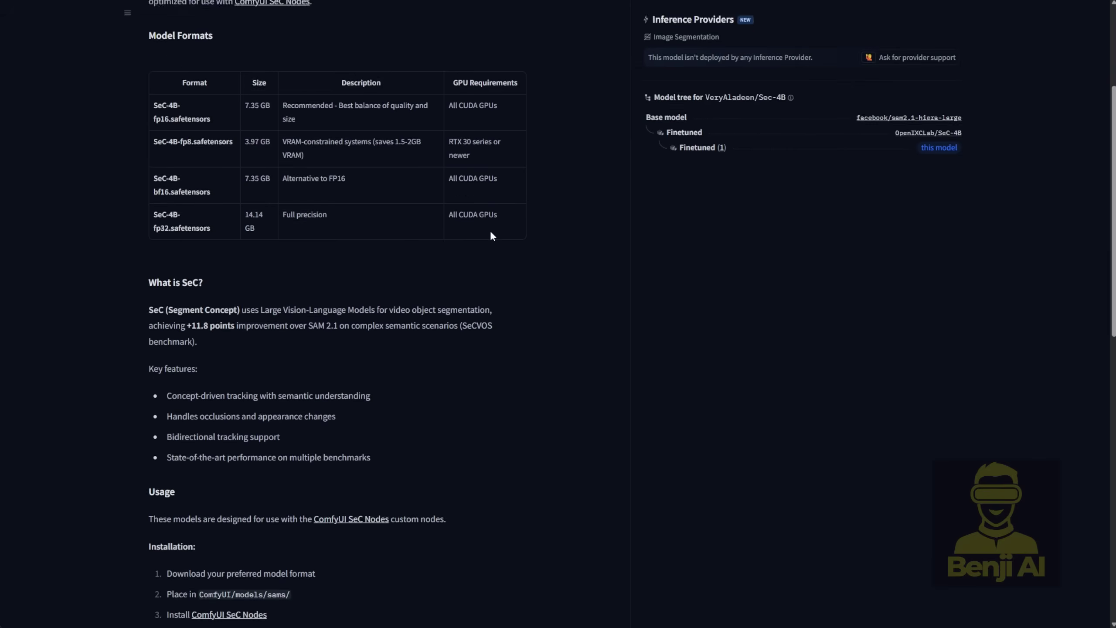
Inspect the Image Concatenate, Add Label and Sam2 output video nodes, then recentre on the whole workflow
scroll(492, 228, down, 1)
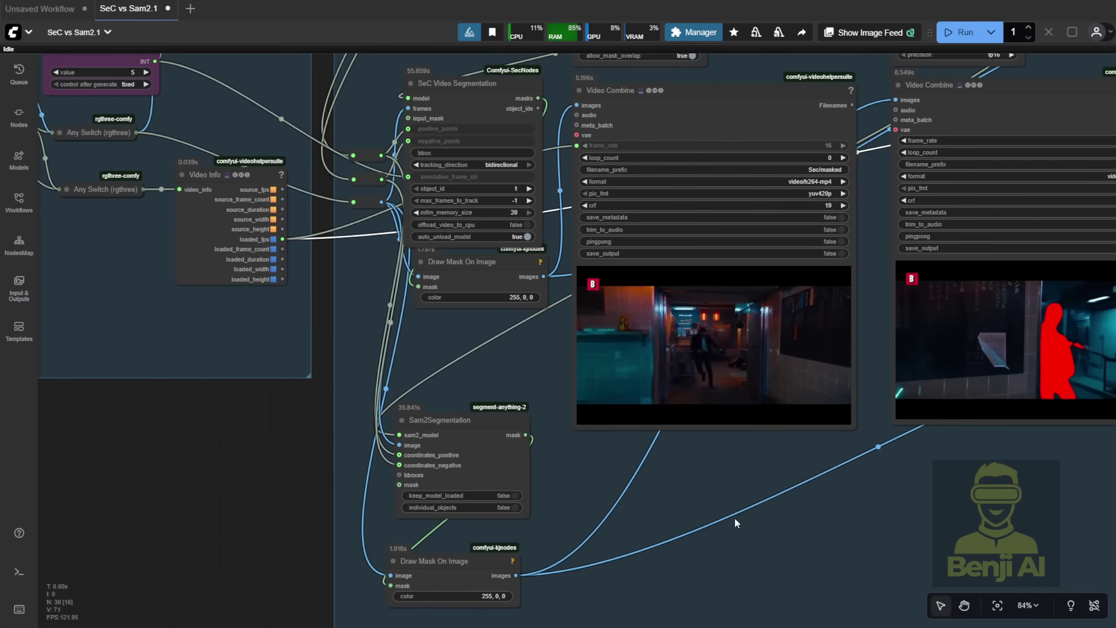
drag(734, 517, 442, 496)
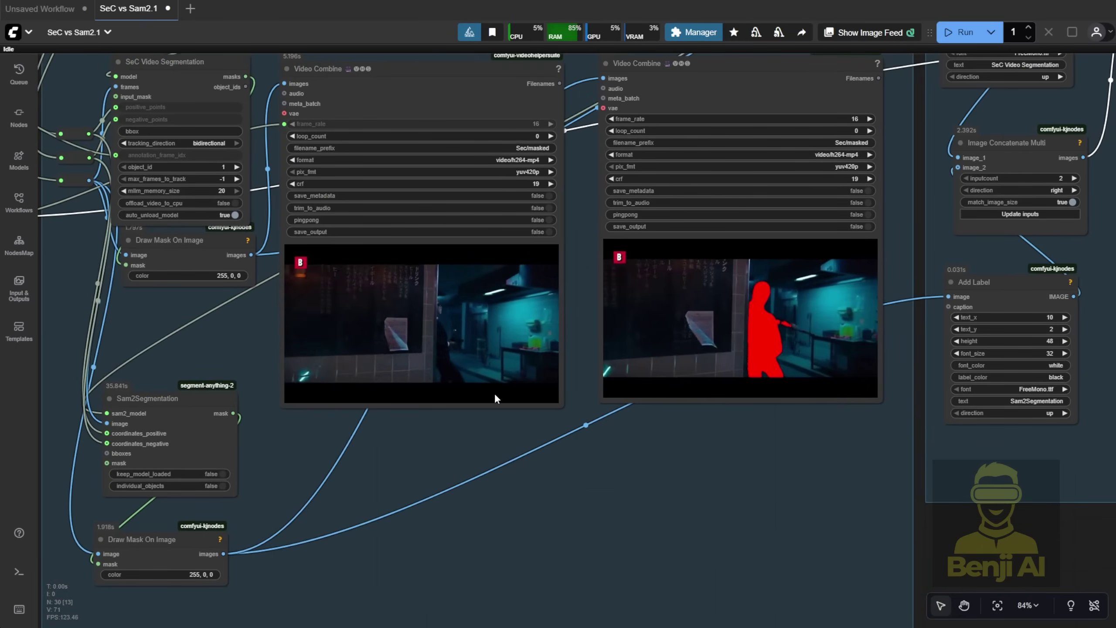
scroll(453, 432, down, 1)
right_click(724, 352)
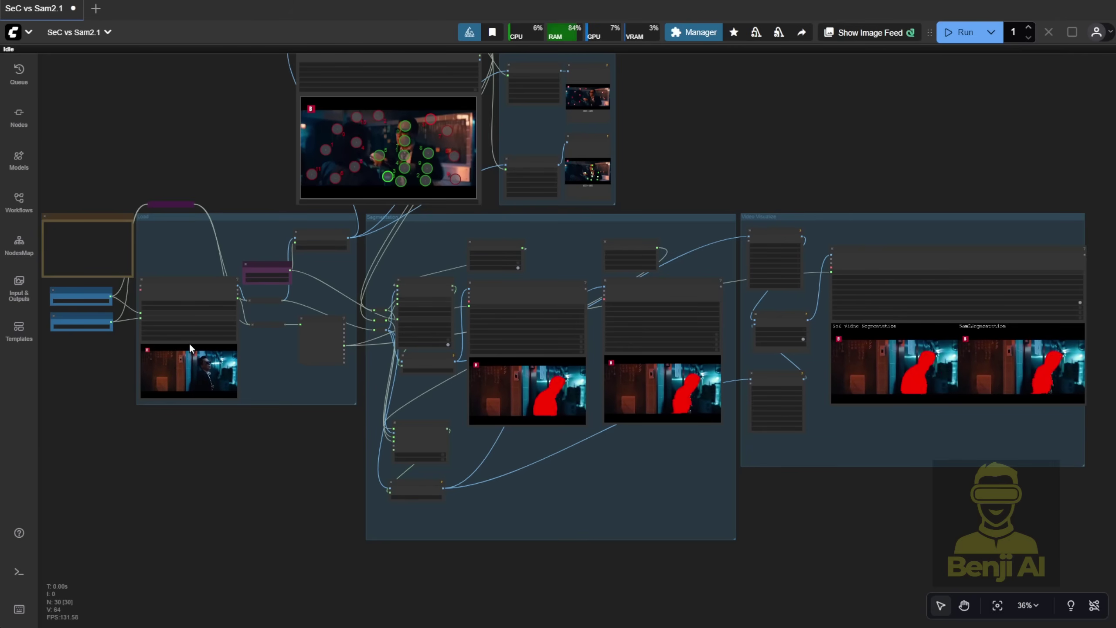
scroll(595, 424, up, 3)
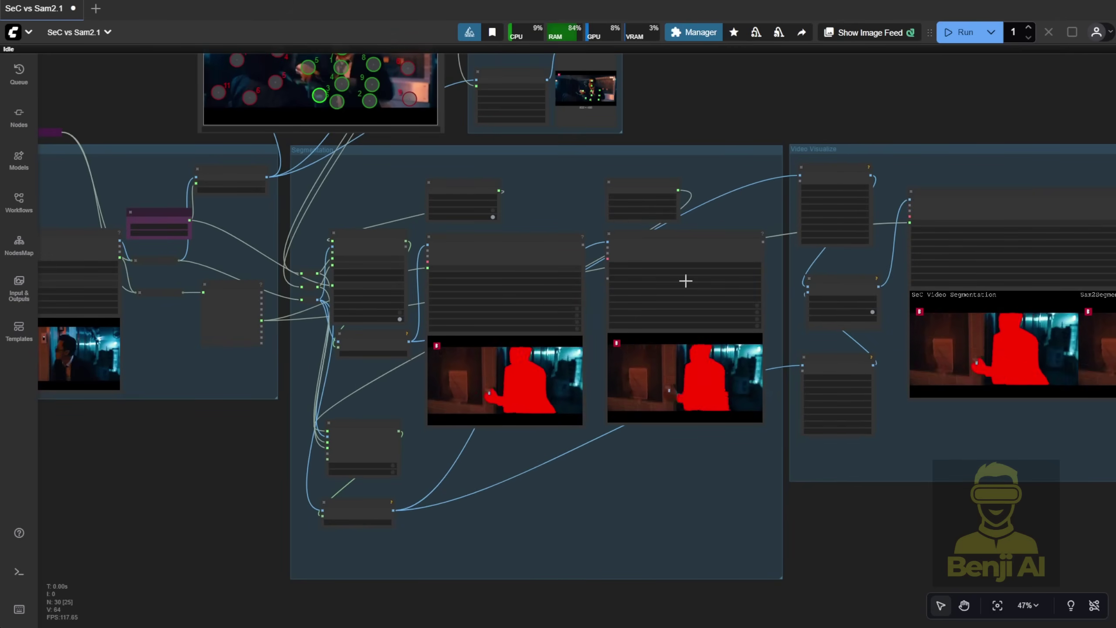
scroll(873, 529, down, 3)
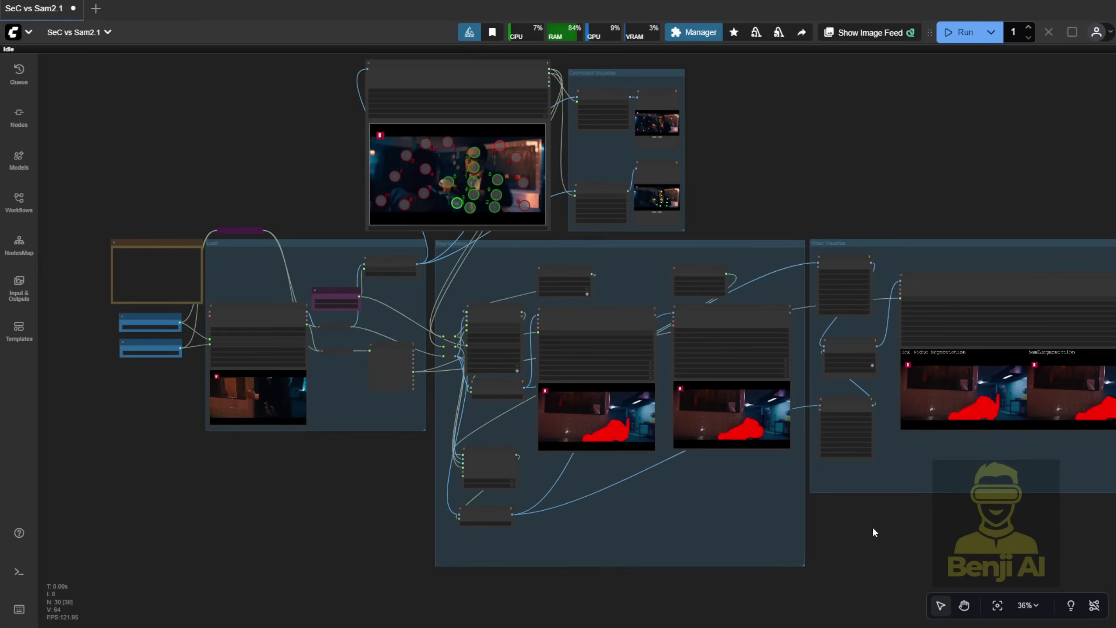
drag(874, 531, 810, 510)
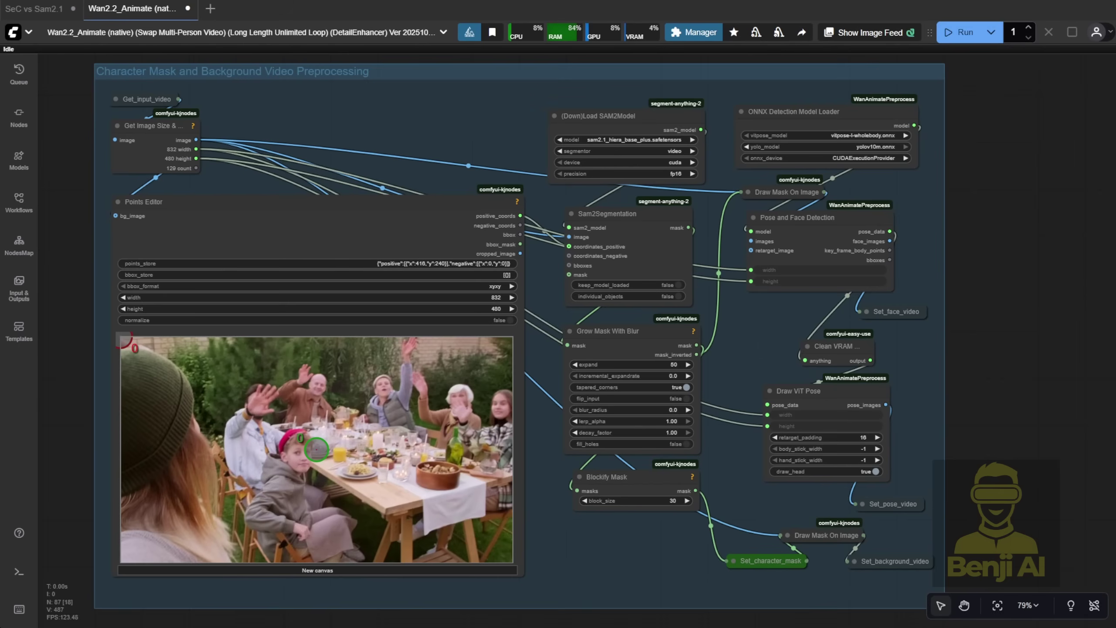
Inspect the Sam2Segmentation node and bring the Points Editor image into view
click(571, 247)
scroll(571, 246, up, 3)
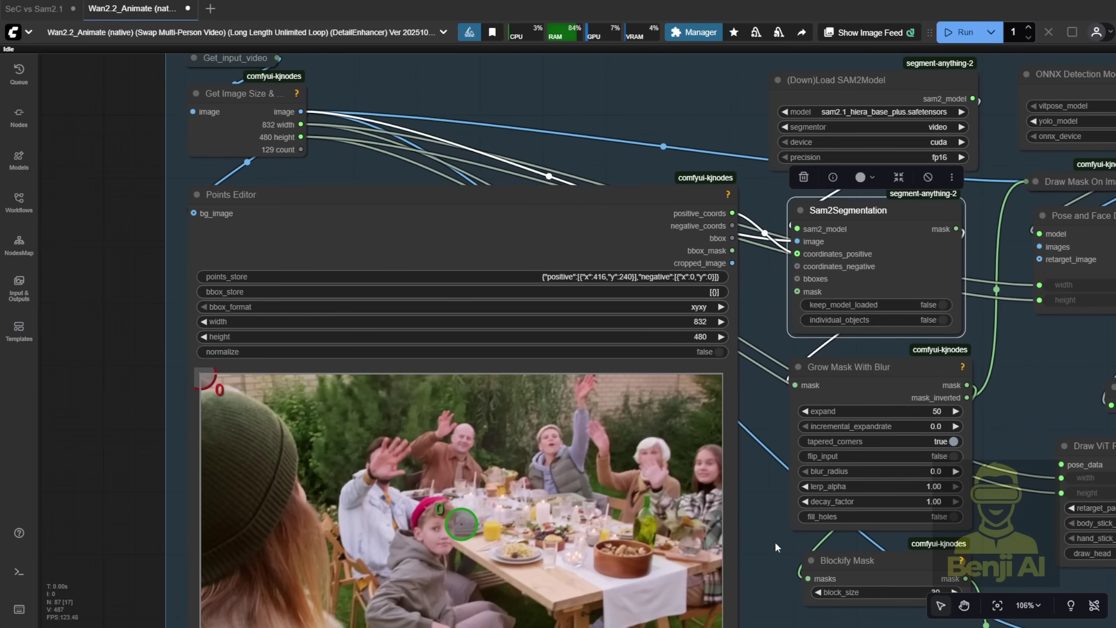
drag(778, 548, 692, 352)
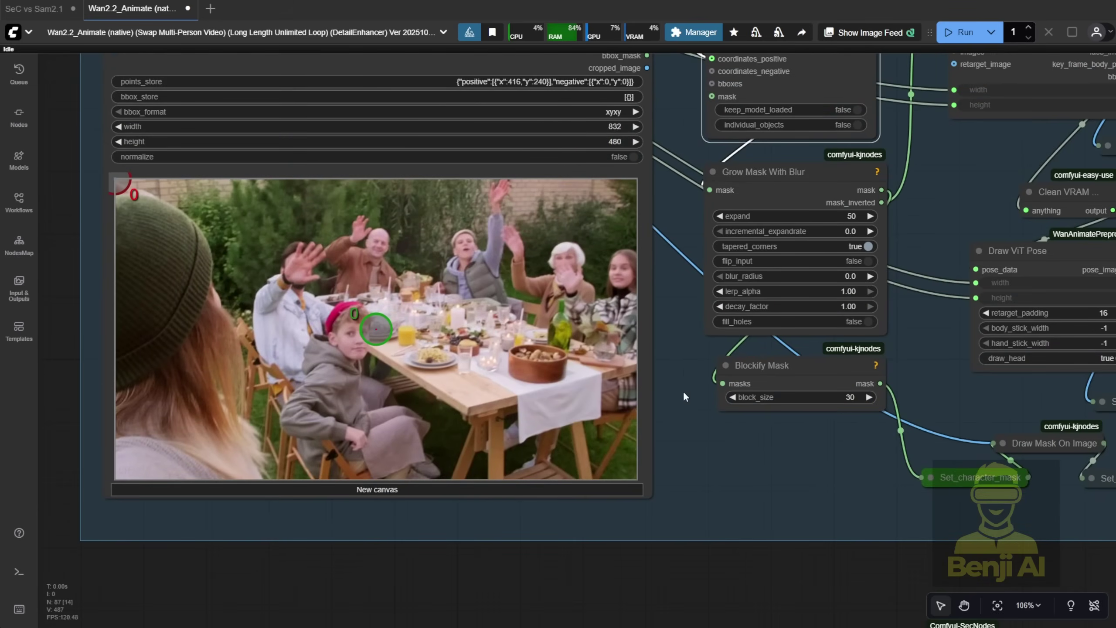
scroll(673, 387, down, 3)
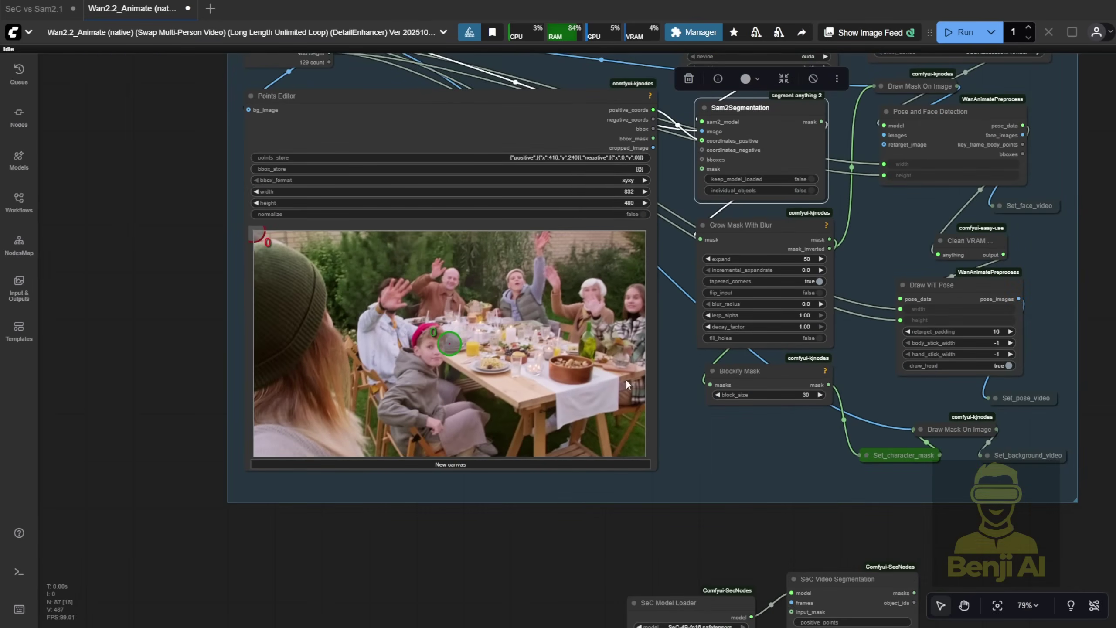
scroll(345, 451, up, 4)
Place four positive points on the back man (body, chest, raised hand, arm) and the negative point on the woman's beanie
click(600, 235)
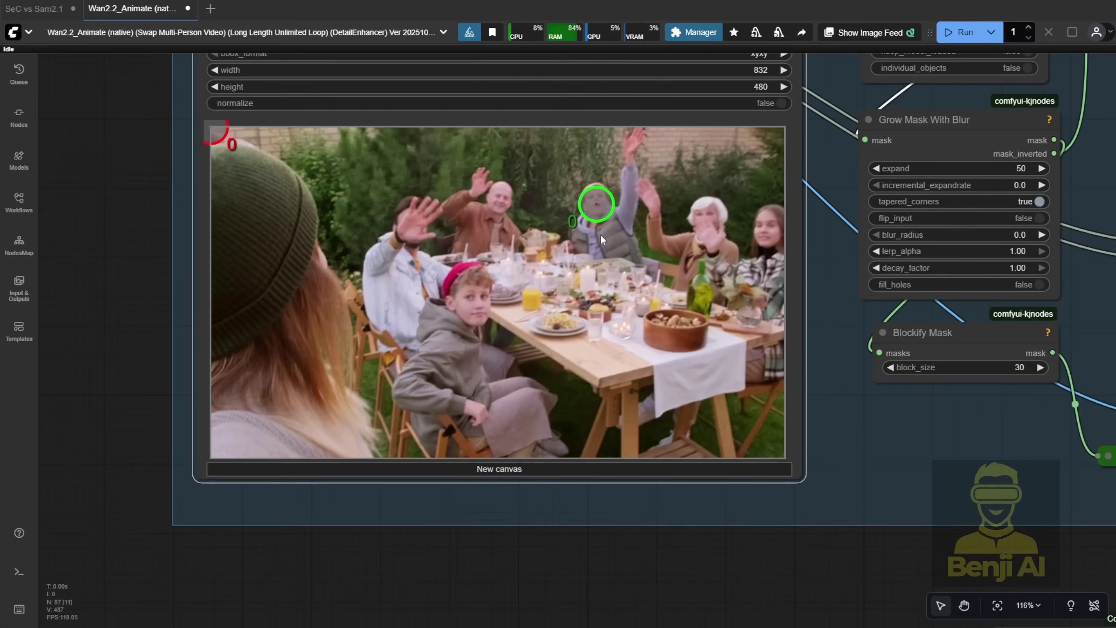
right_click(600, 234)
shift+click(601, 233)
shift+click(630, 143)
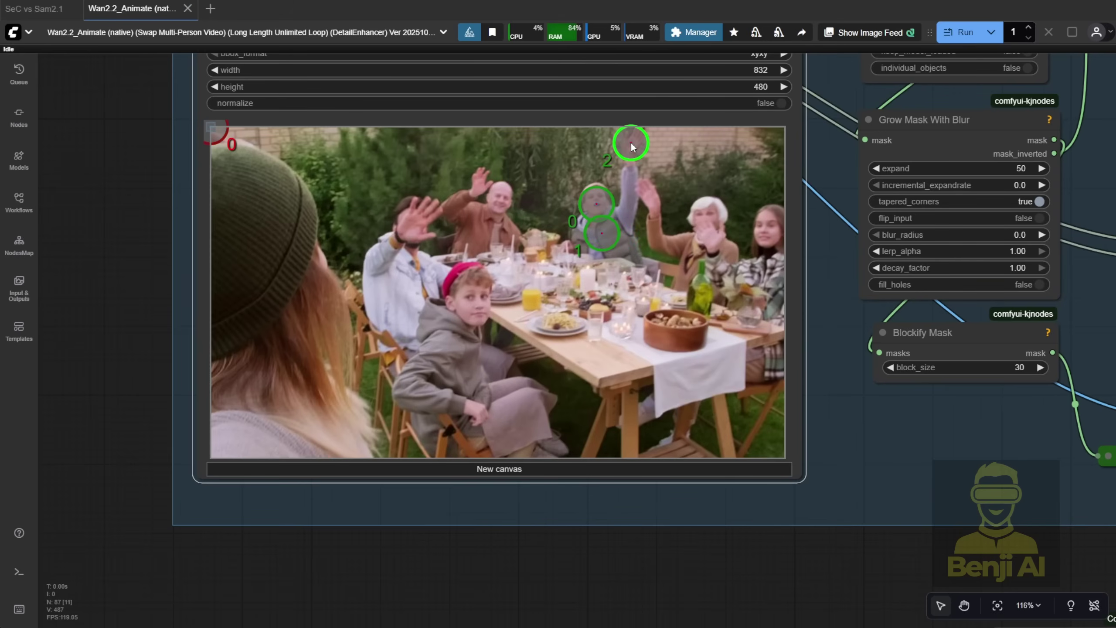
shift+click(620, 210)
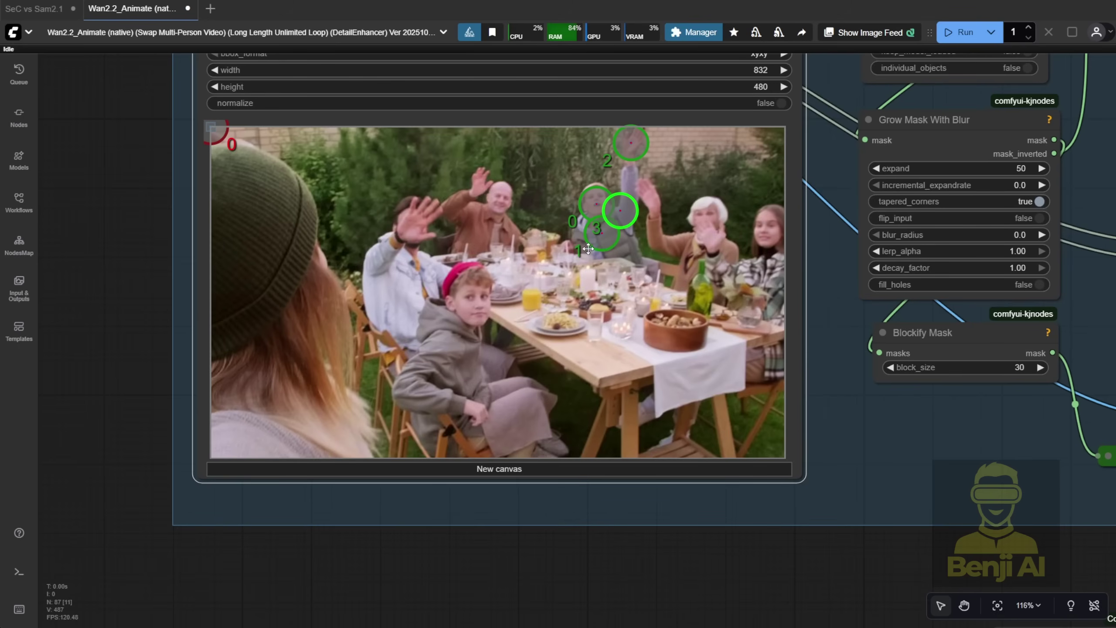
drag(214, 130, 236, 176)
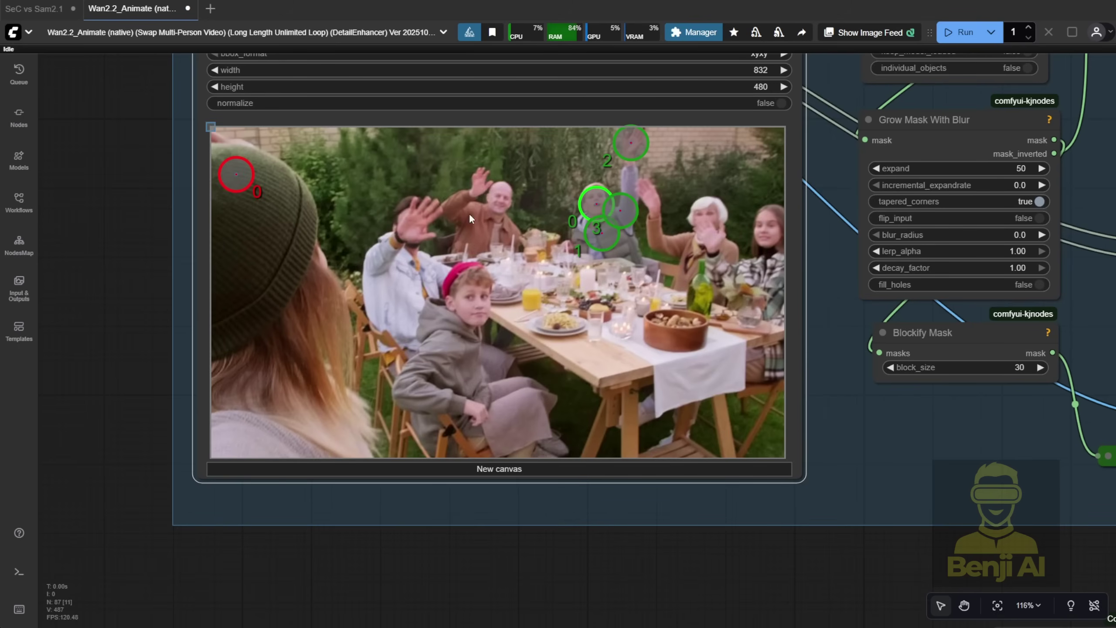
Move the SeC Model Loader up beside the Sam2Segmentation node
scroll(592, 132, up, 5)
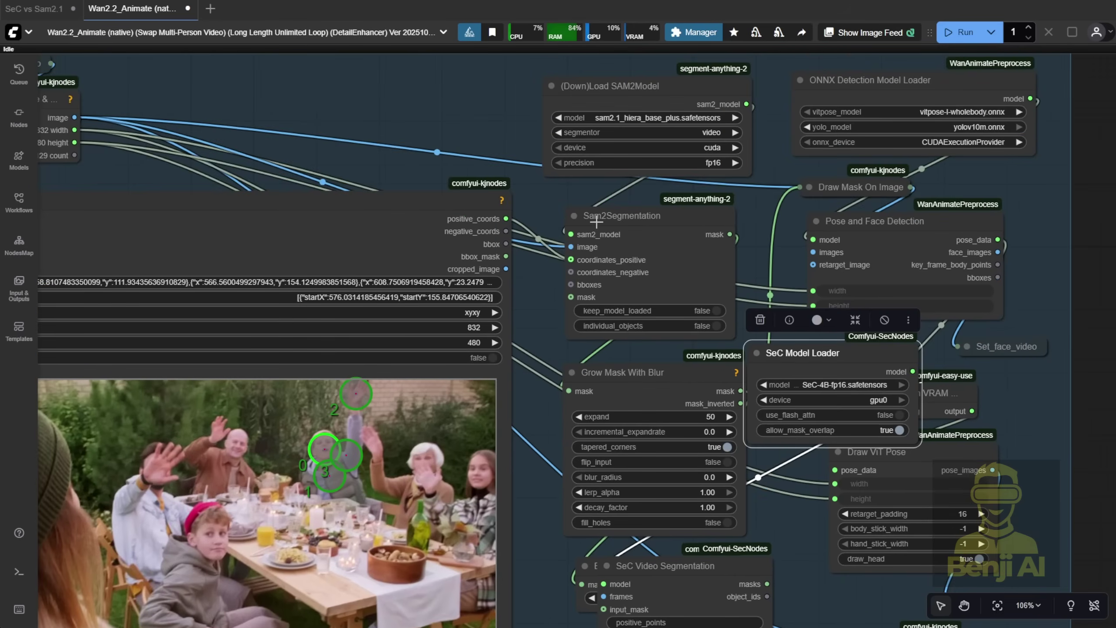
click(596, 222)
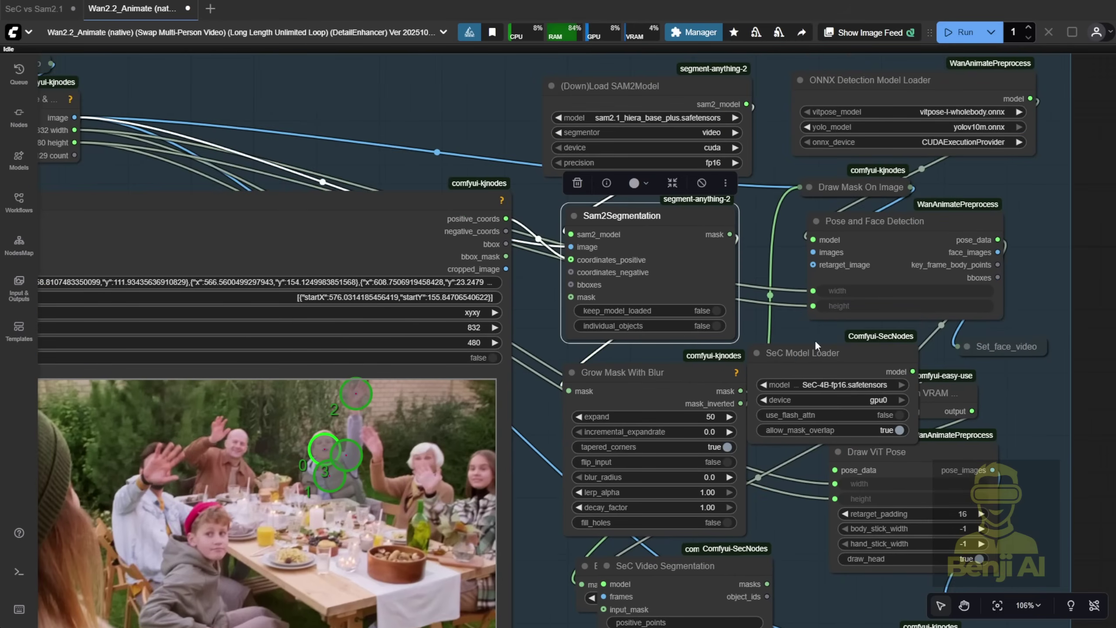
drag(821, 367, 436, 72)
Place SeC Video Segmentation beside Sam2Segmentation and connect the video frames to its frames input
scroll(464, 230, up, 8)
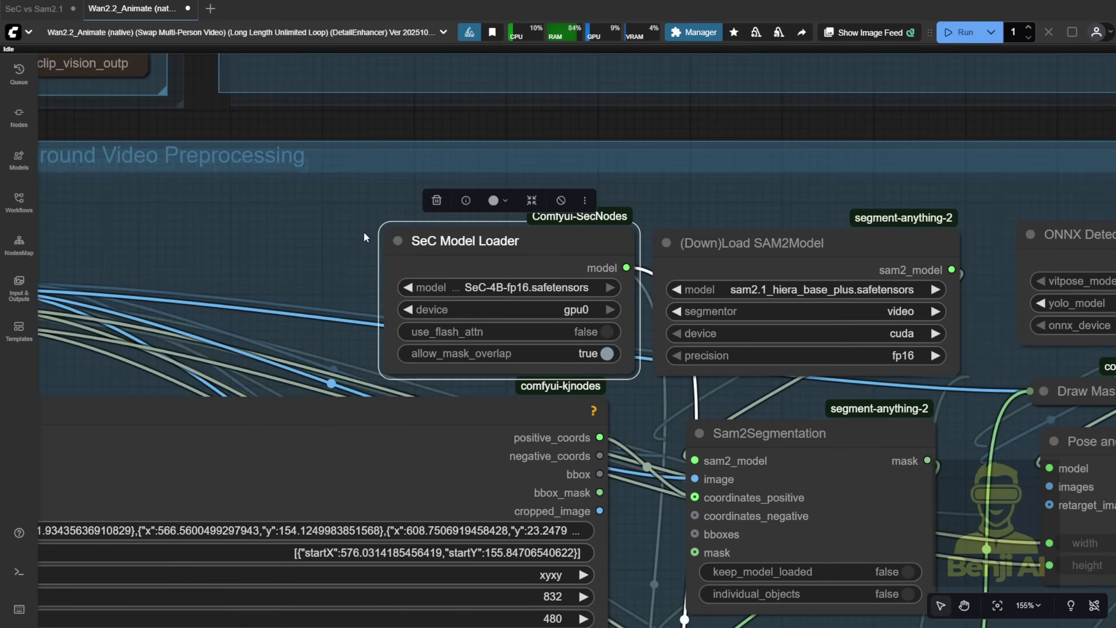
scroll(463, 230, down, 5)
drag(587, 606, 581, 132)
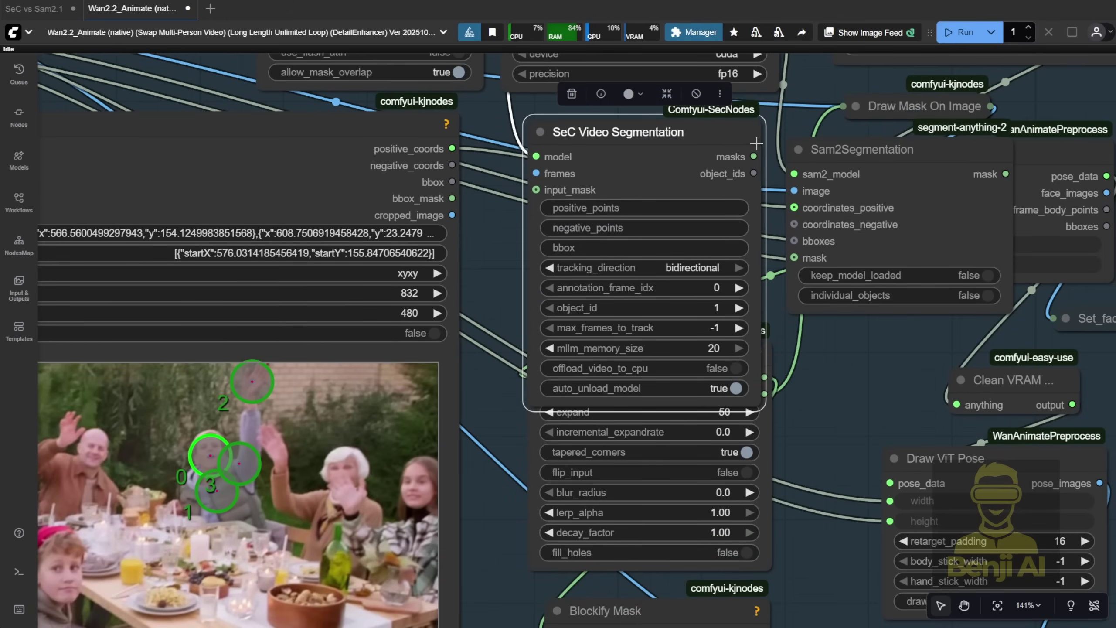
drag(794, 191, 536, 173)
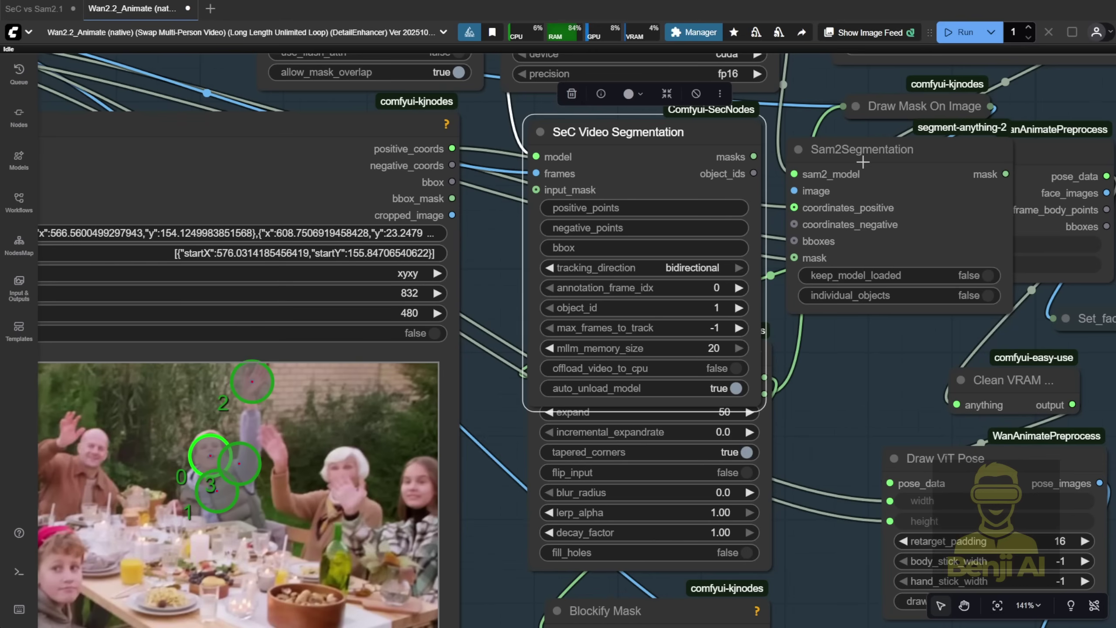
scroll(563, 207, up, 6)
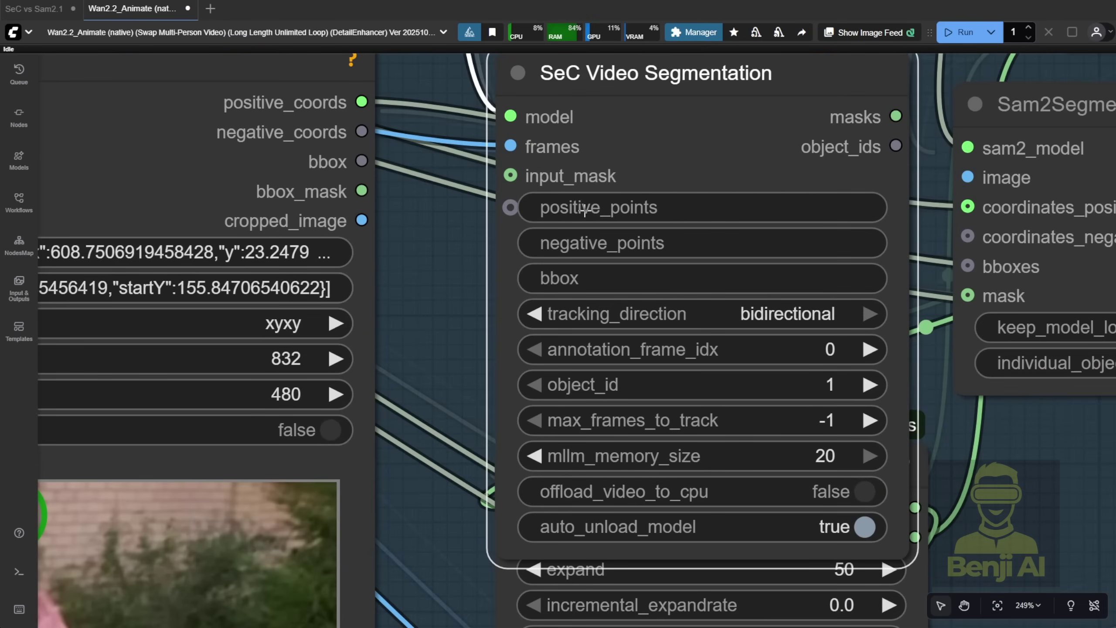
Move Sam2Segmentation to the left, raise SeC Video Segmentation, and place Grow Mask With Blur below it
scroll(982, 373, down, 3)
drag(1021, 167, 212, 82)
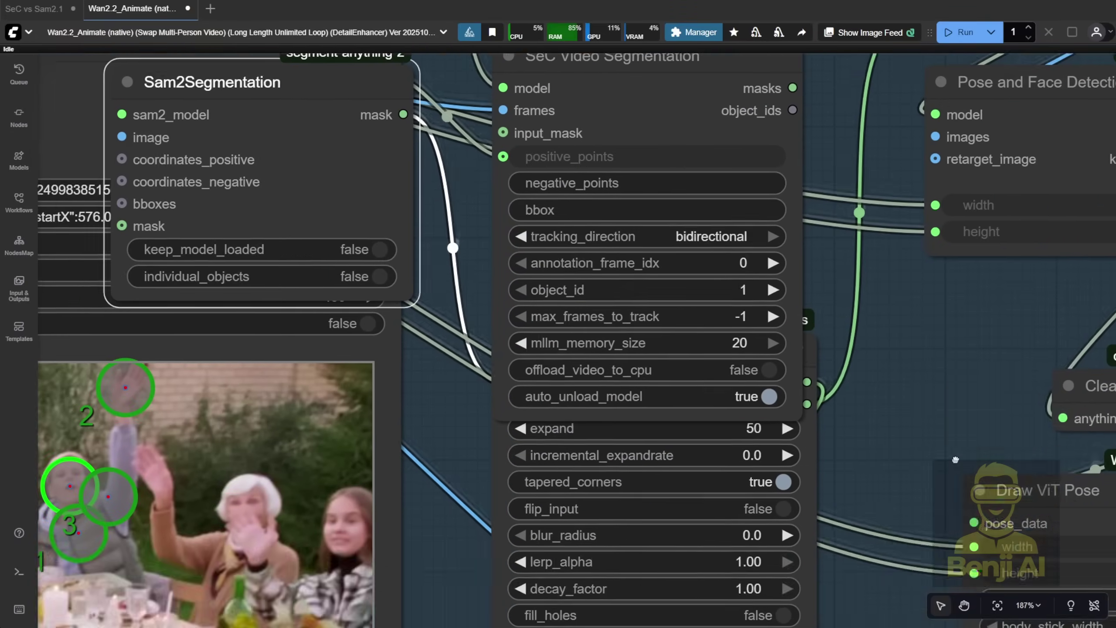
drag(810, 326, 790, 447)
drag(652, 148, 662, 73)
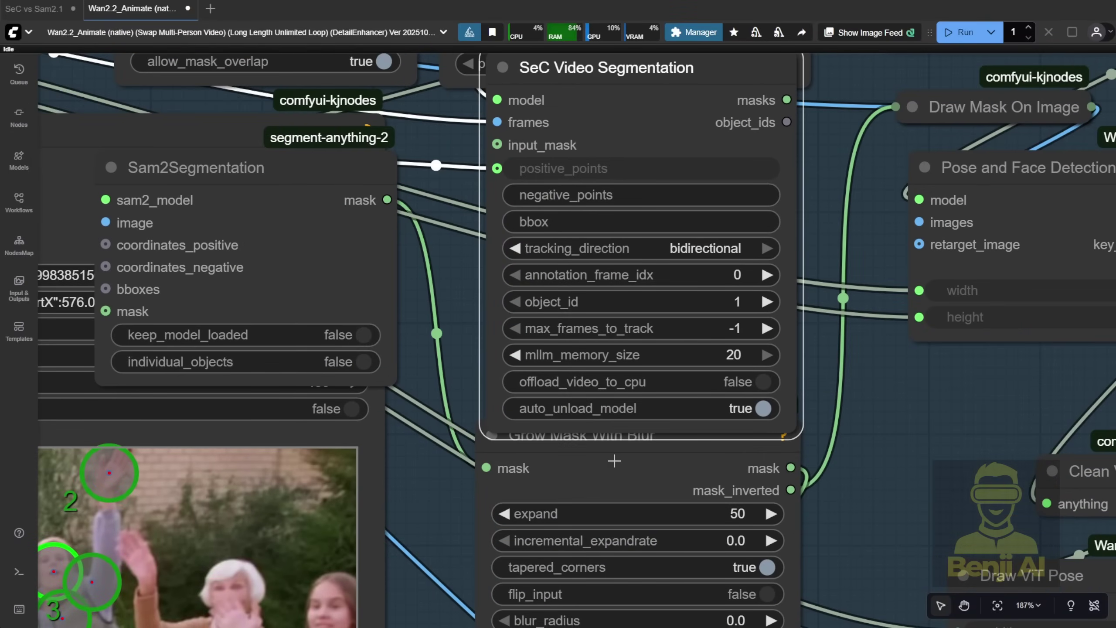
drag(614, 460, 623, 494)
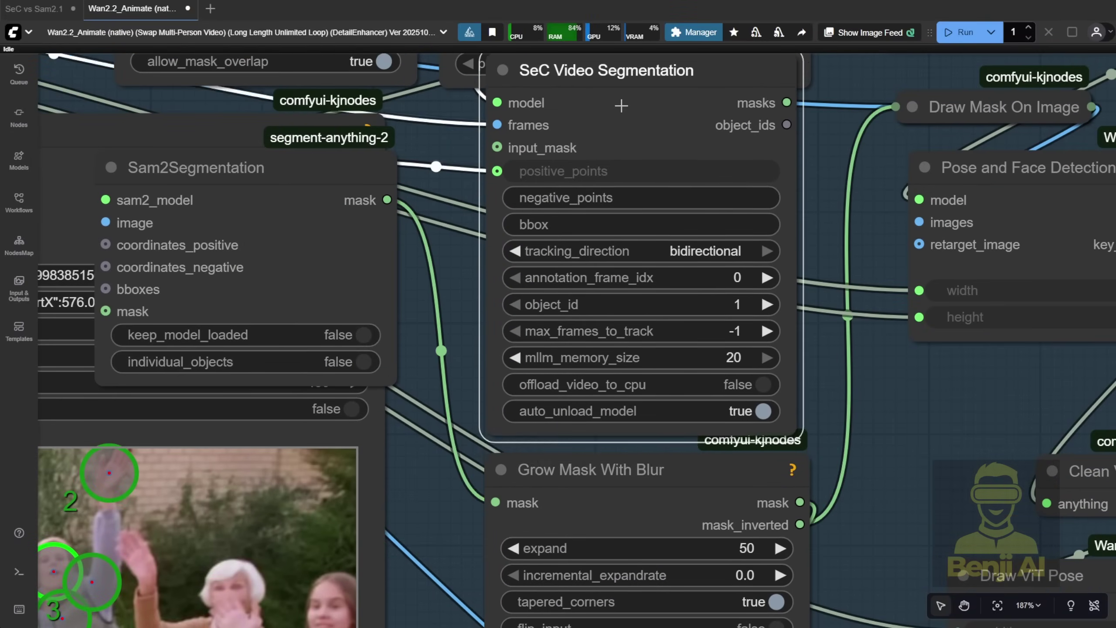
drag(621, 105, 620, 129)
drag(606, 485, 544, 300)
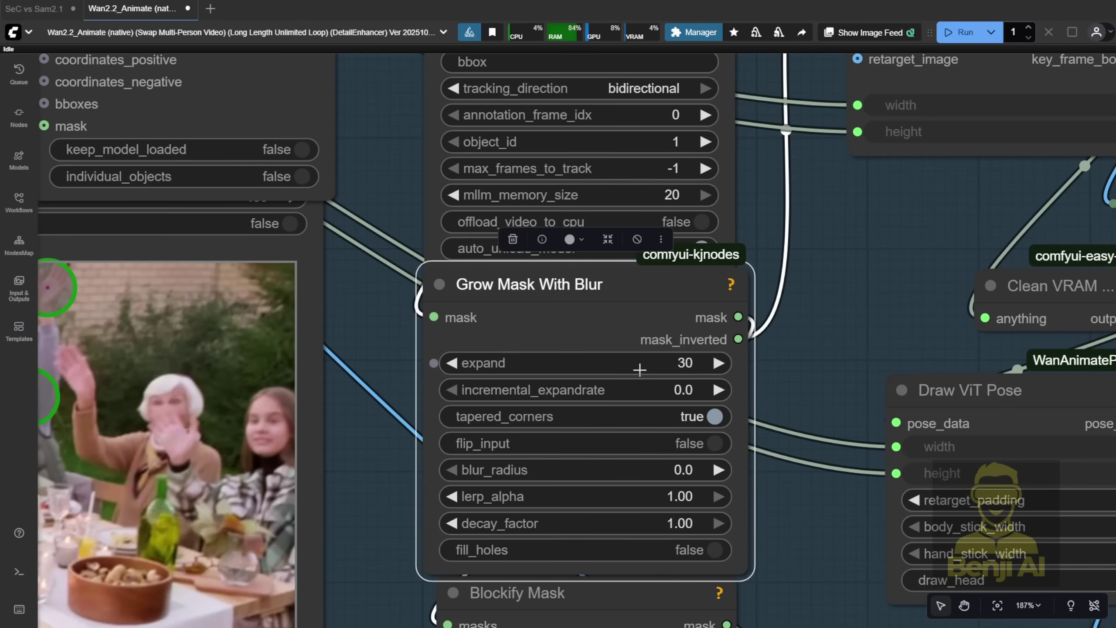
scroll(392, 163, down, 7)
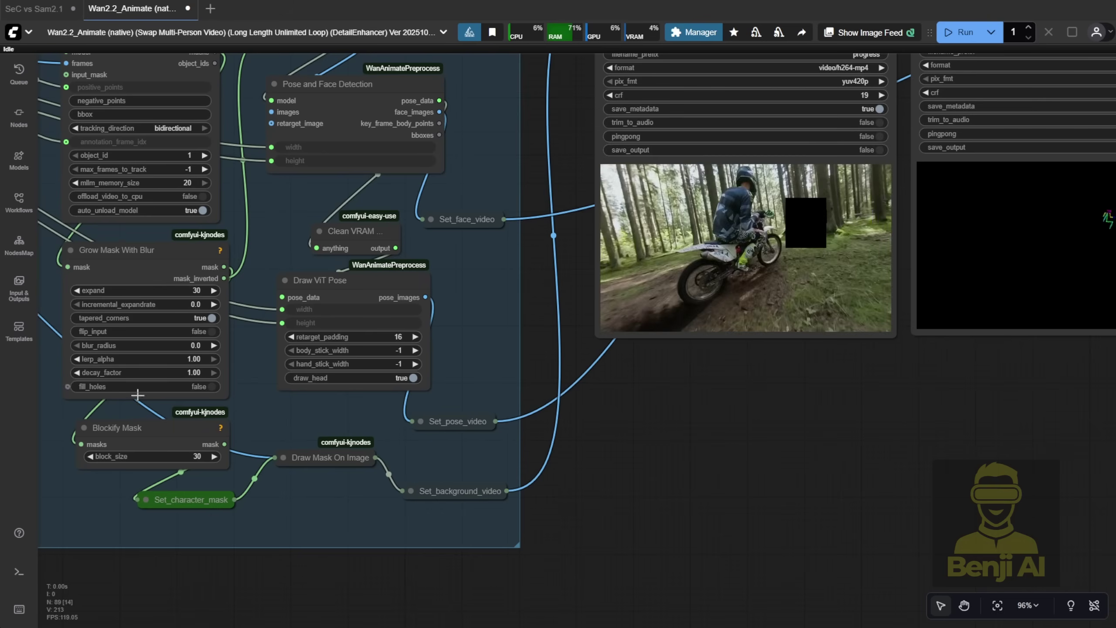
click(145, 435)
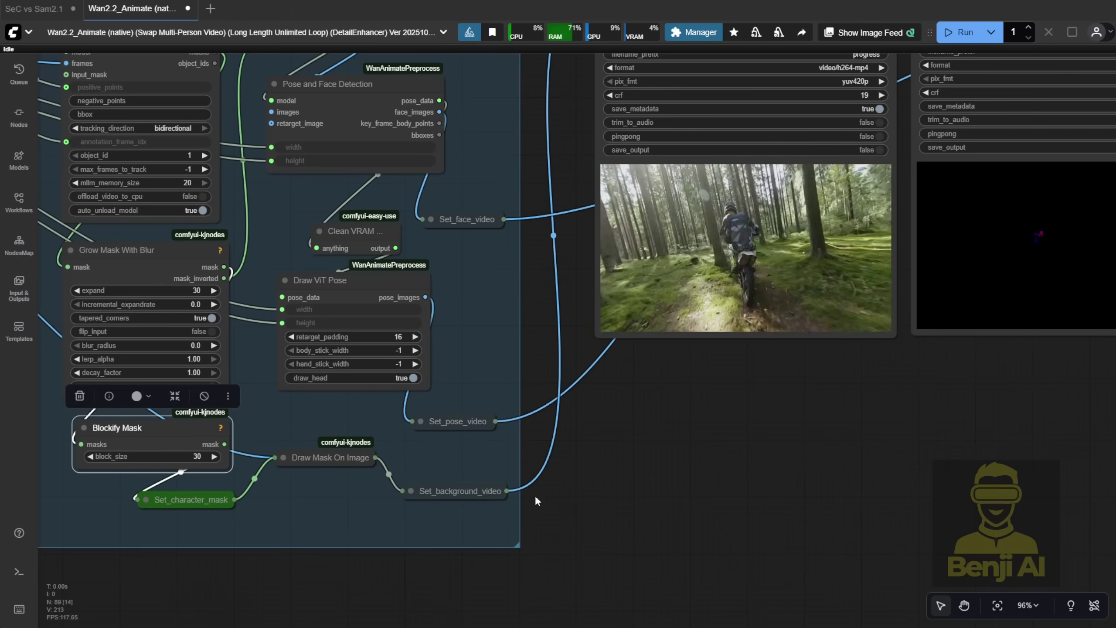
scroll(651, 429, up, 7)
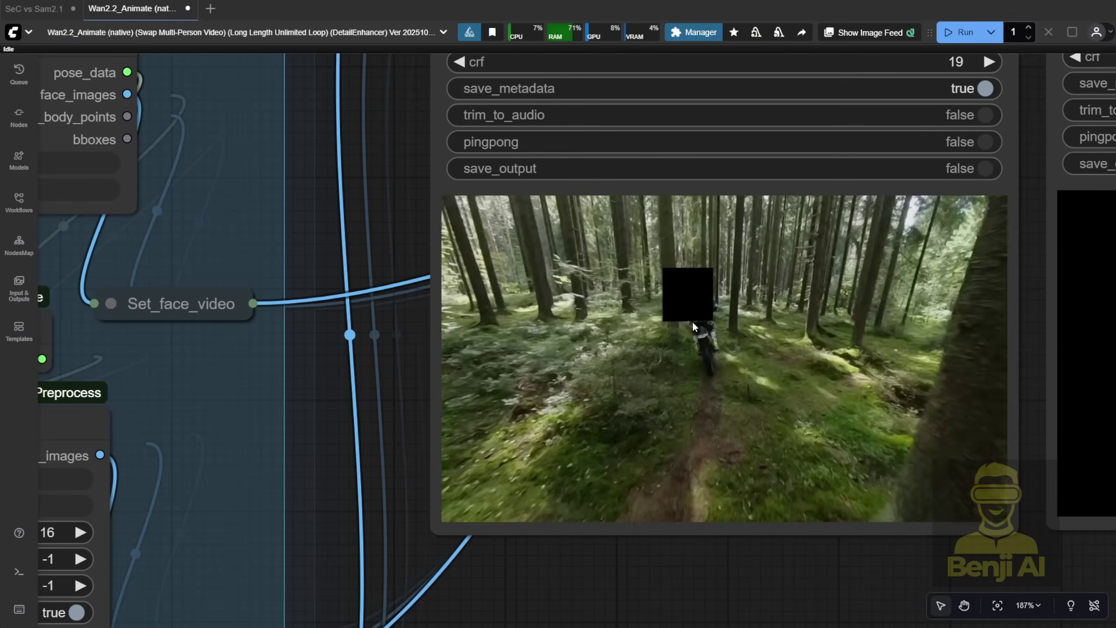
scroll(692, 321, up, 3)
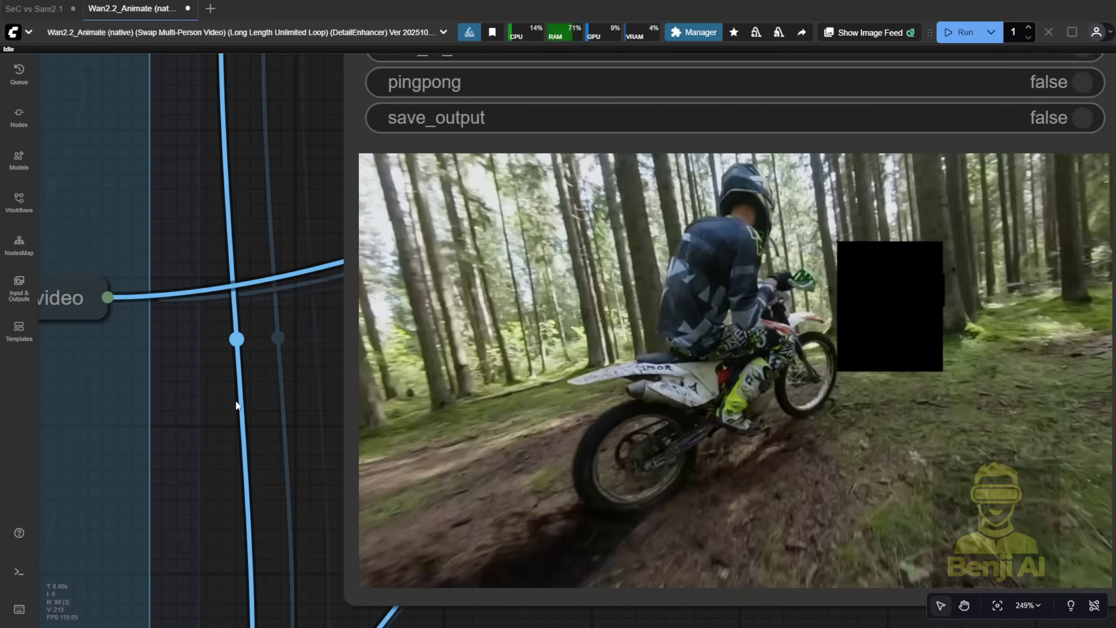
drag(228, 440, 65, 374)
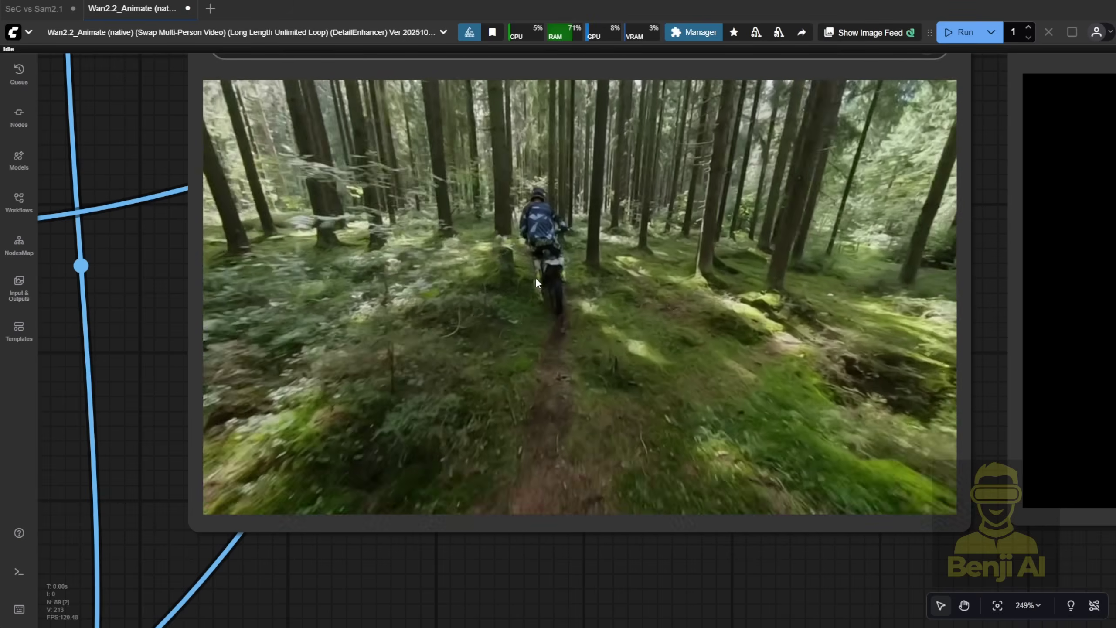
scroll(284, 388, down, 11)
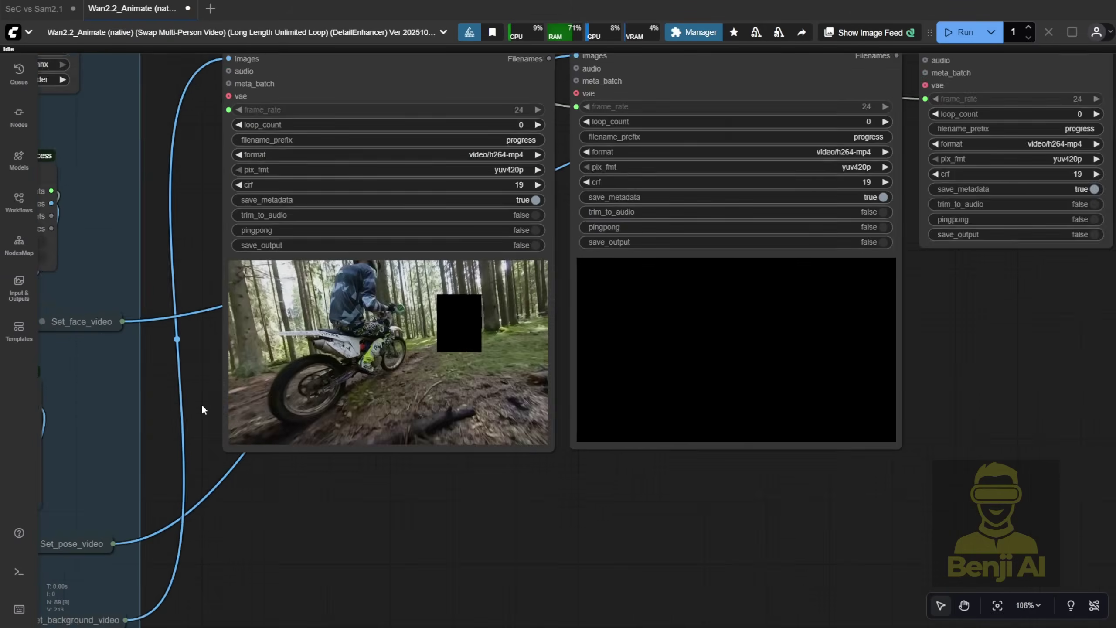
scroll(171, 414, down, 3)
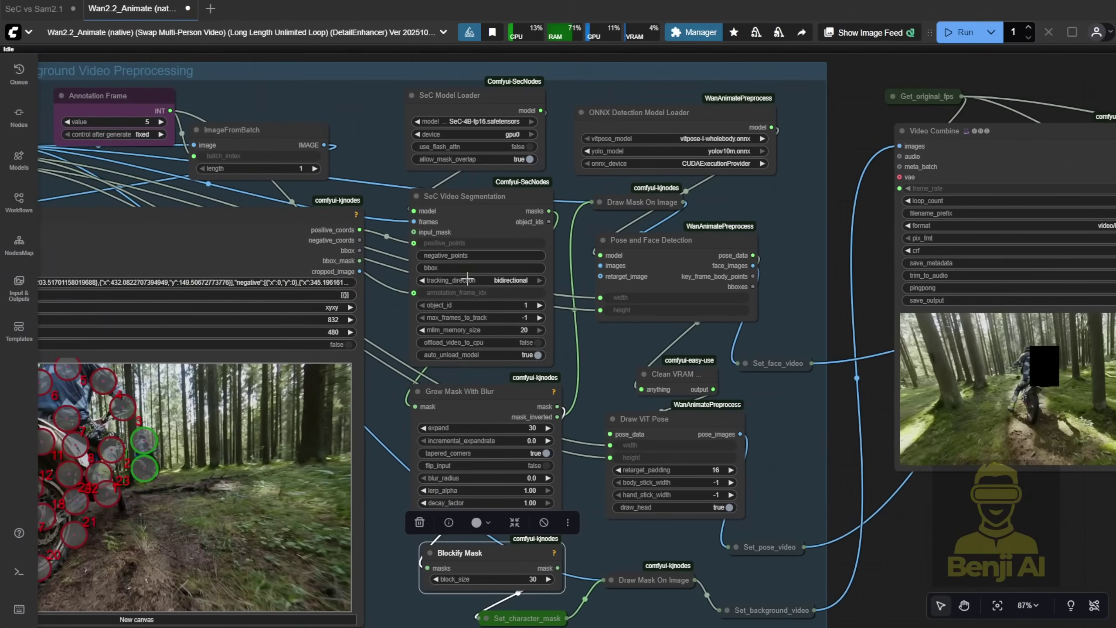
scroll(459, 416, up, 8)
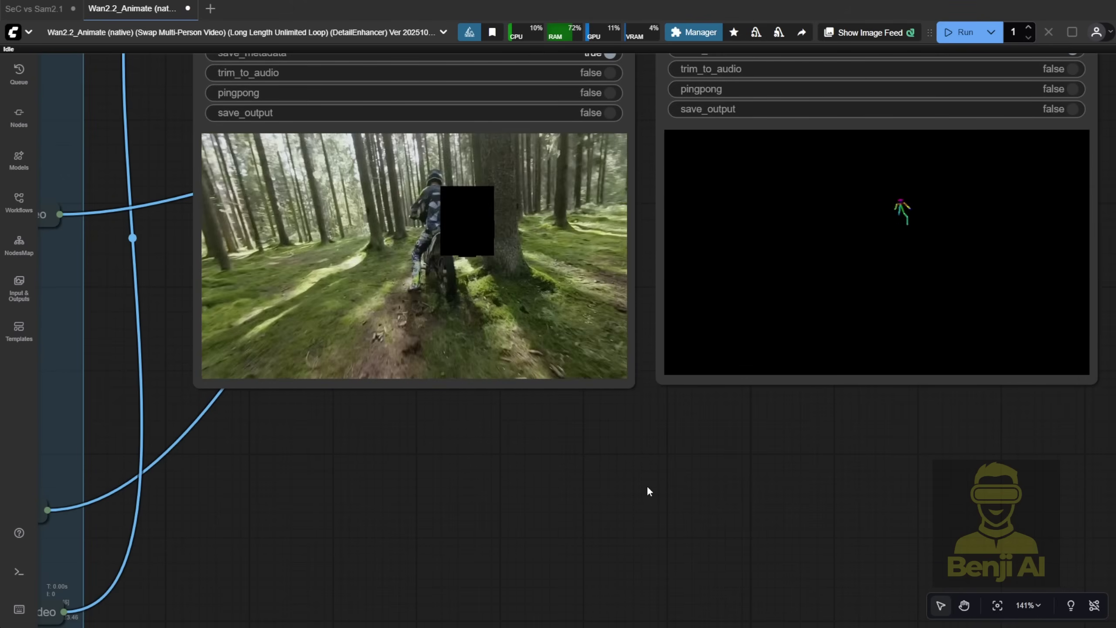
drag(646, 485, 442, 541)
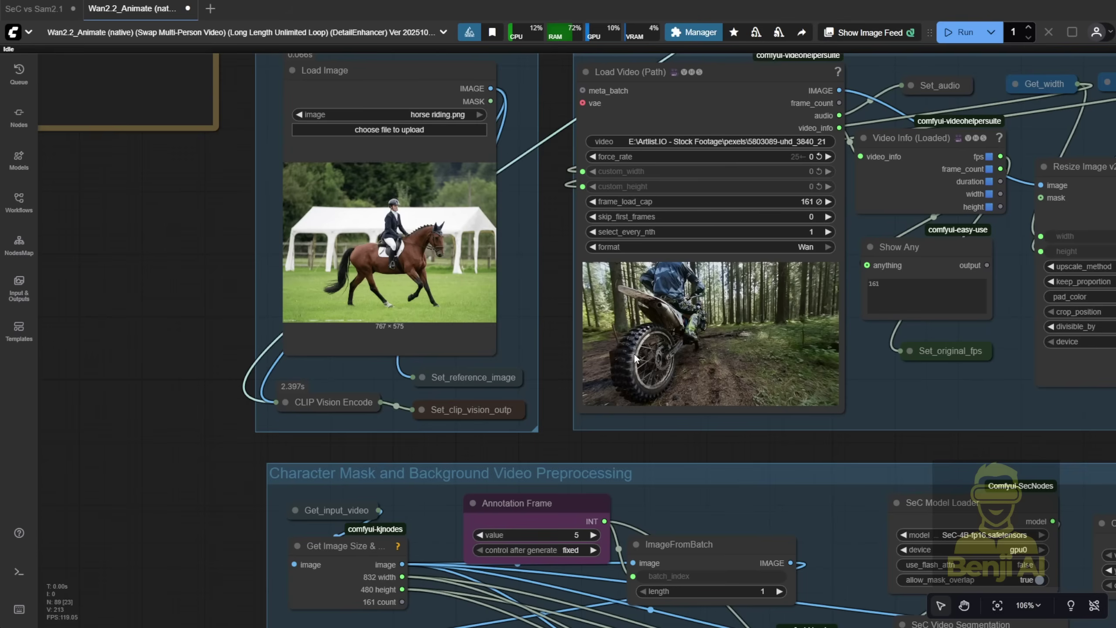
scroll(641, 354, up, 4)
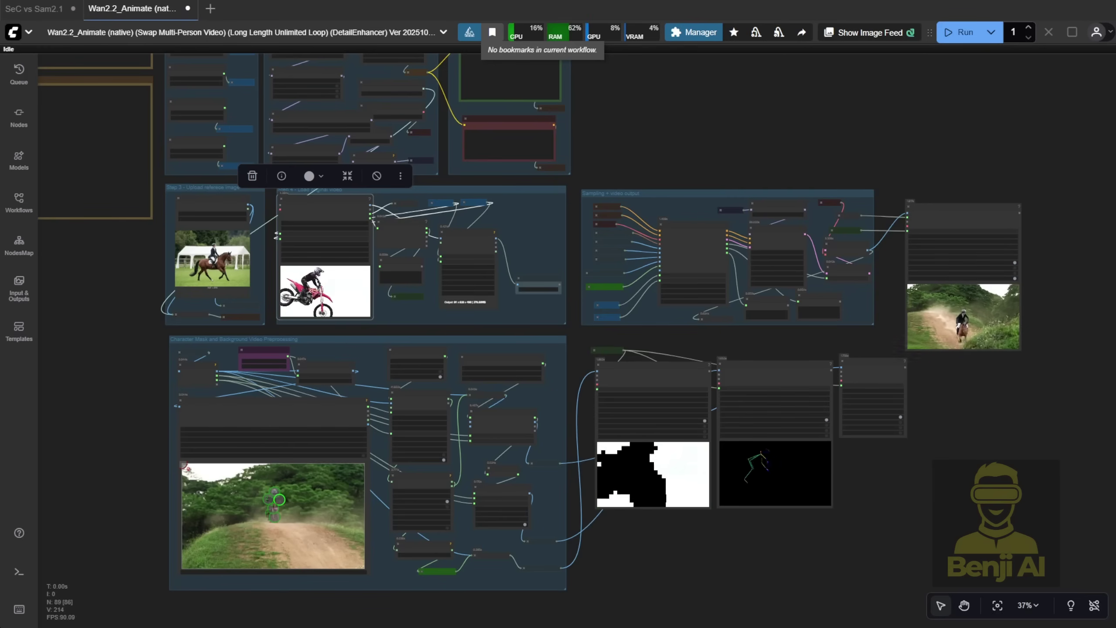
scroll(633, 453, up, 3)
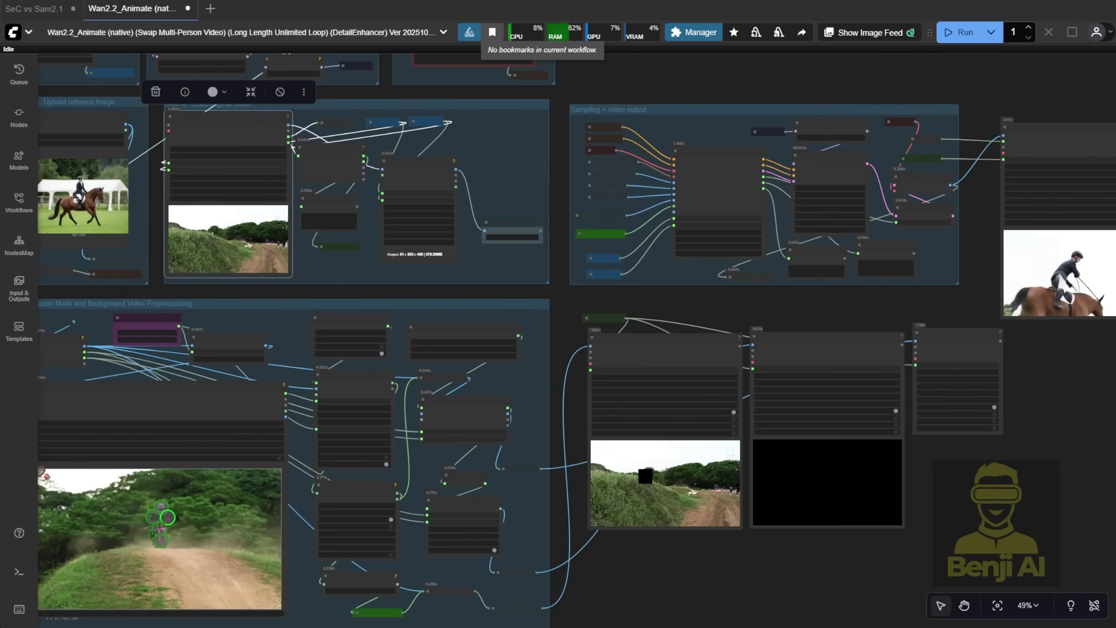
drag(571, 337, 682, 314)
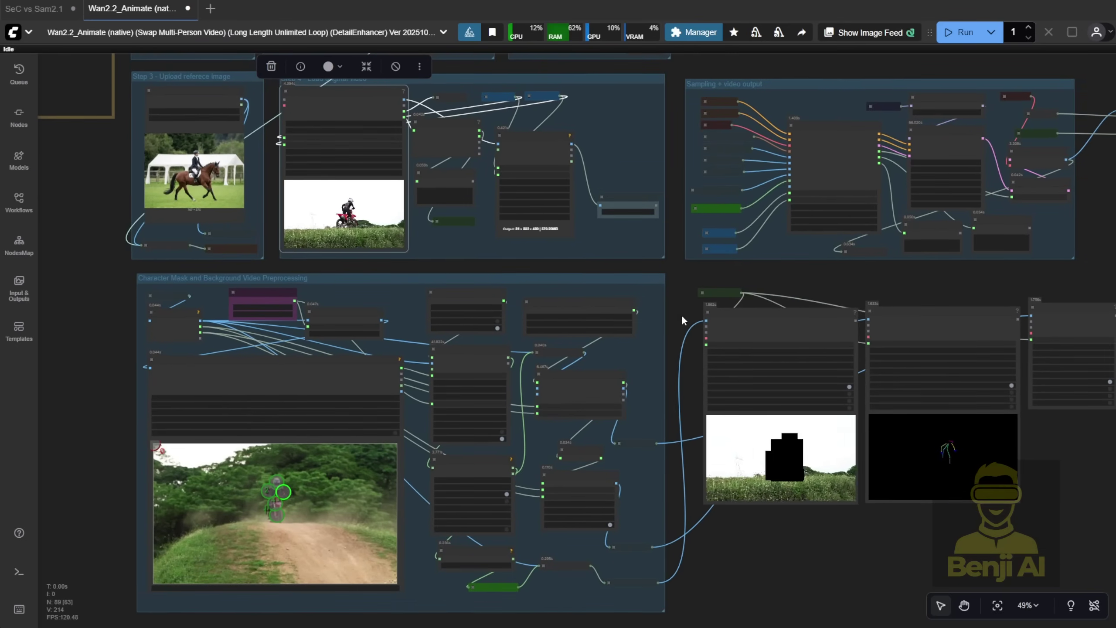
scroll(366, 193, up, 10)
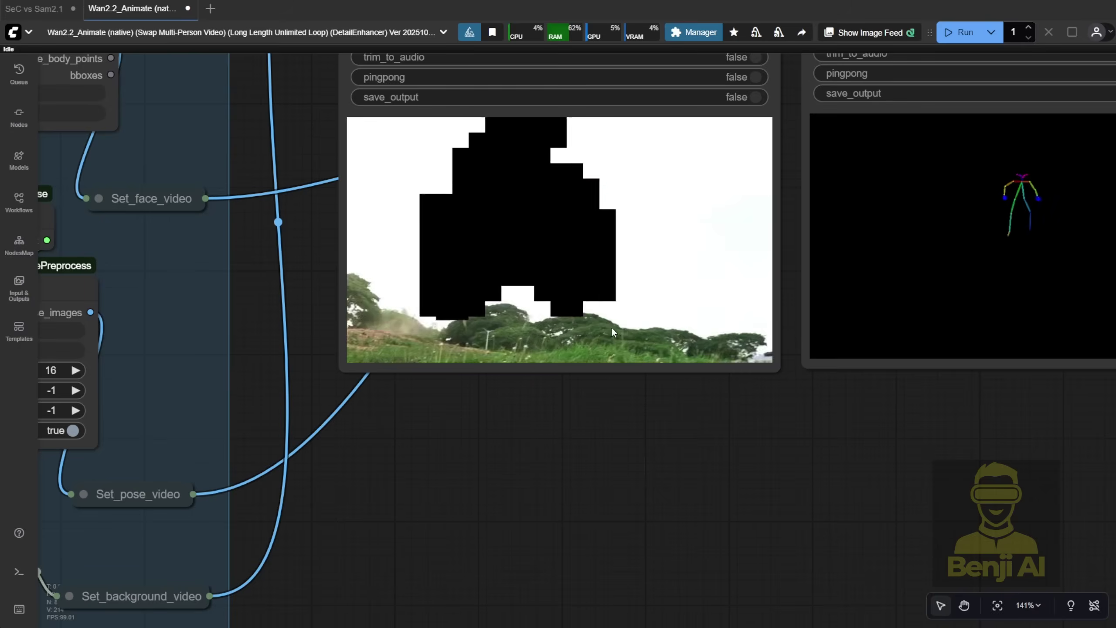
Resize the final Video Combine node so the horse-rider output preview is much larger
scroll(438, 342, down, 5)
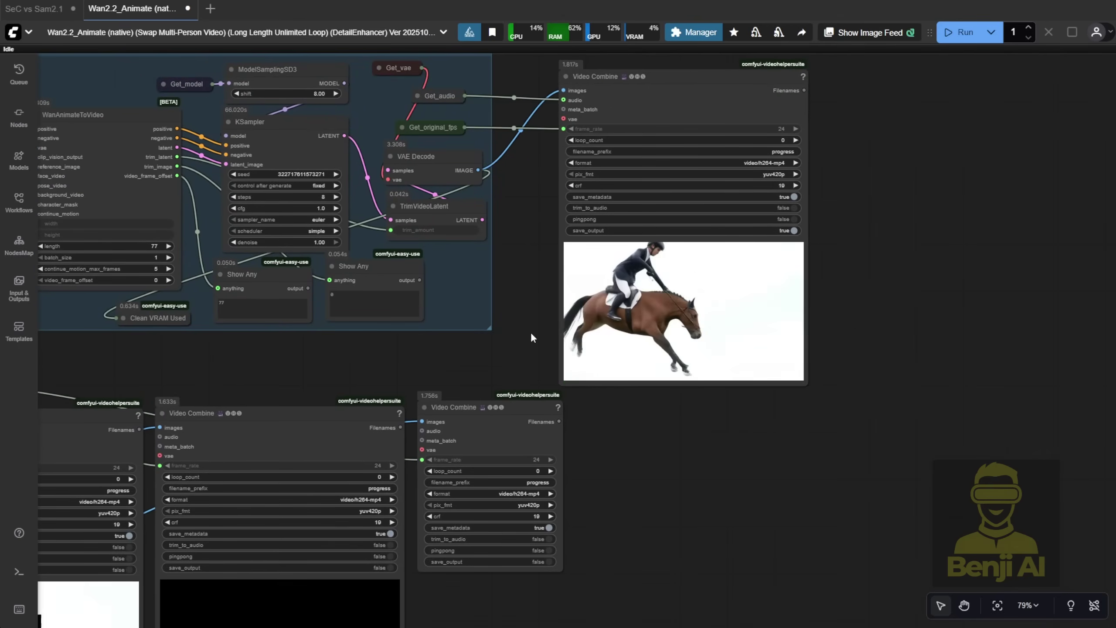
drag(810, 380, 907, 441)
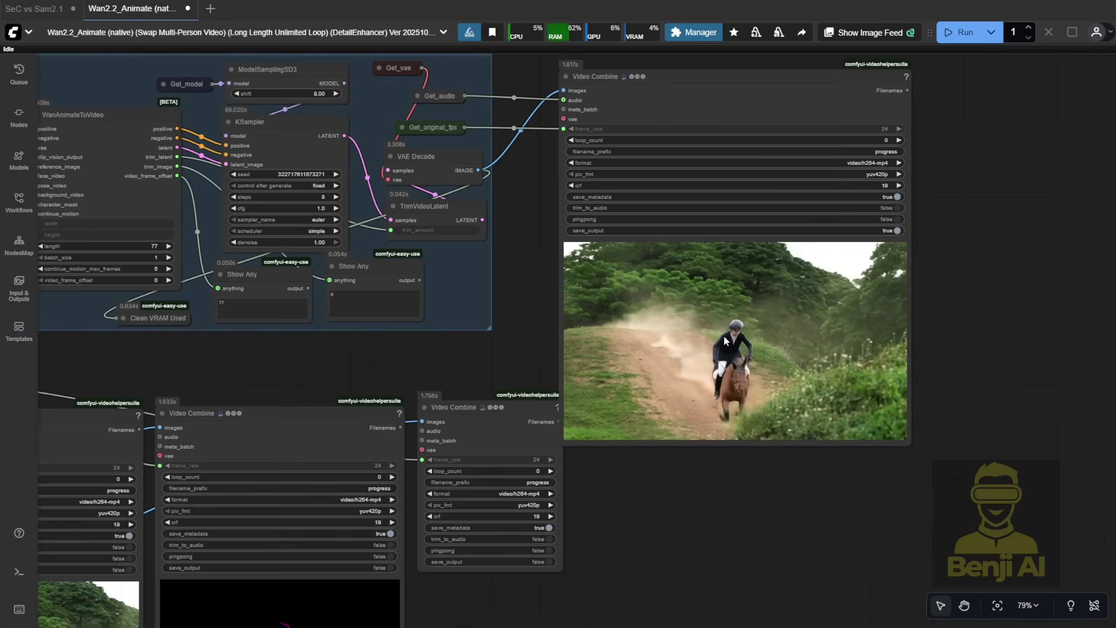
scroll(722, 347, down, 10)
Inspect the WanAnimateToVideo, KSampler, mask and pose preview nodes
scroll(722, 348, left, 10)
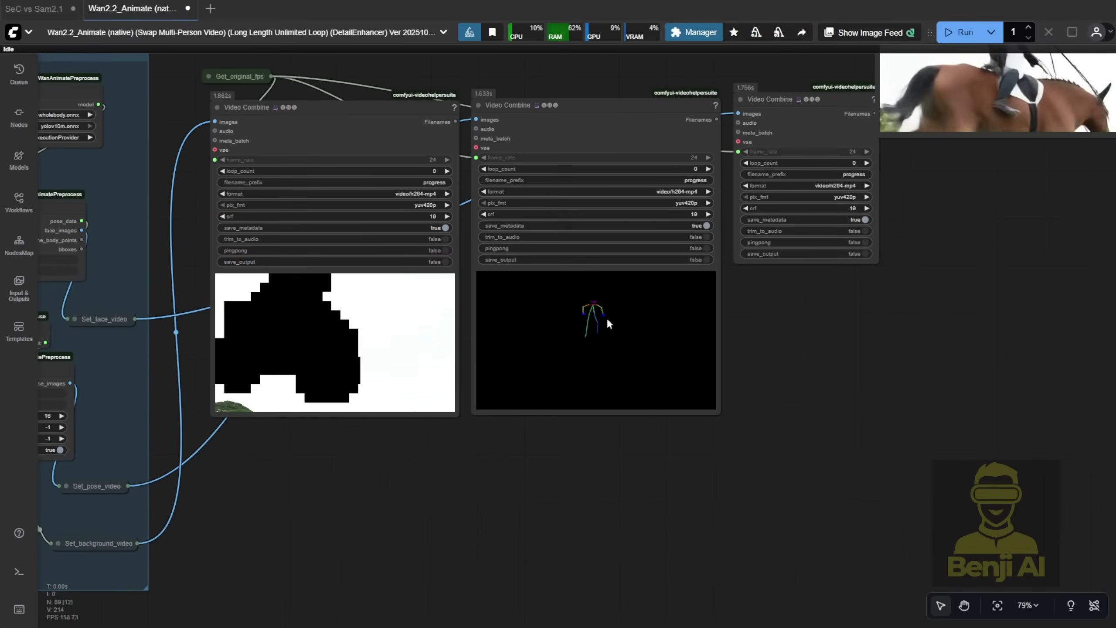
drag(883, 355, 653, 571)
scroll(781, 309, down, 2)
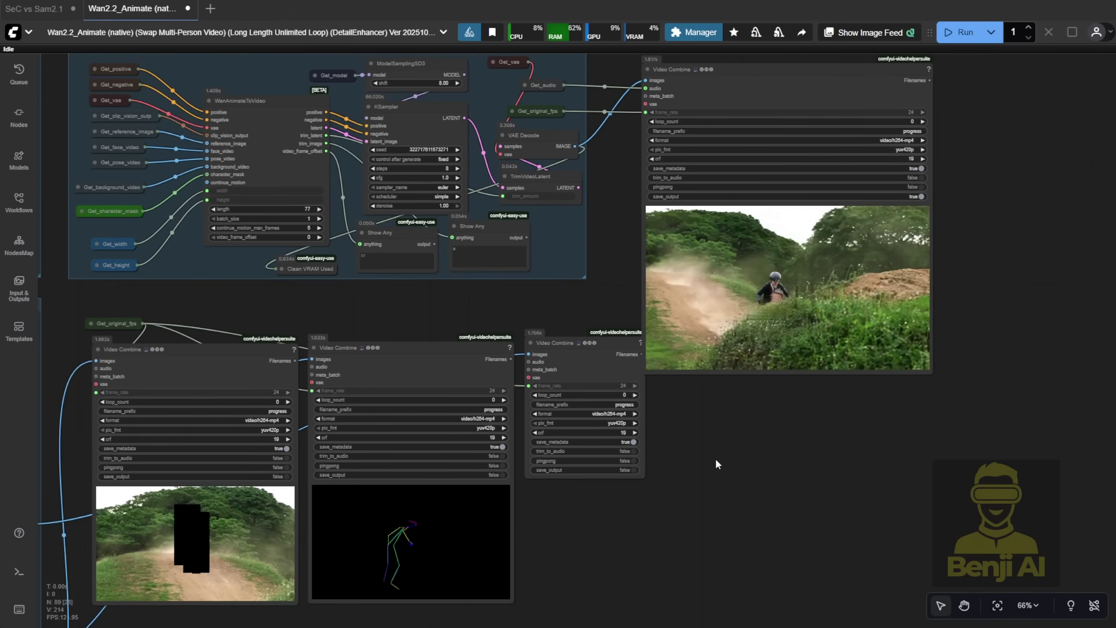
drag(715, 459, 928, 333)
scroll(376, 410, up, 3)
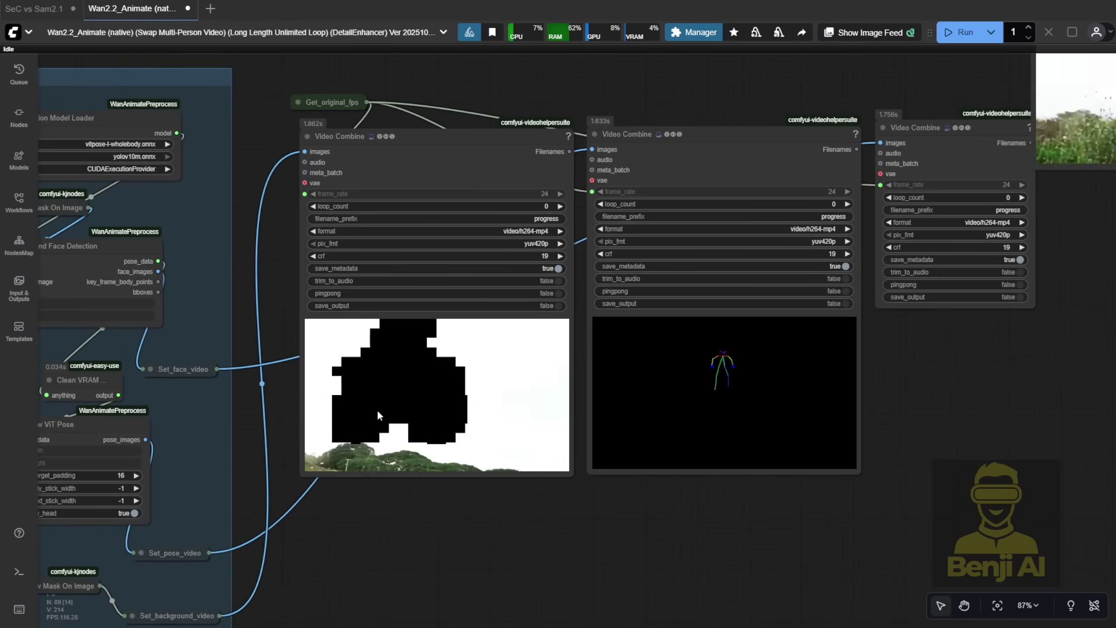